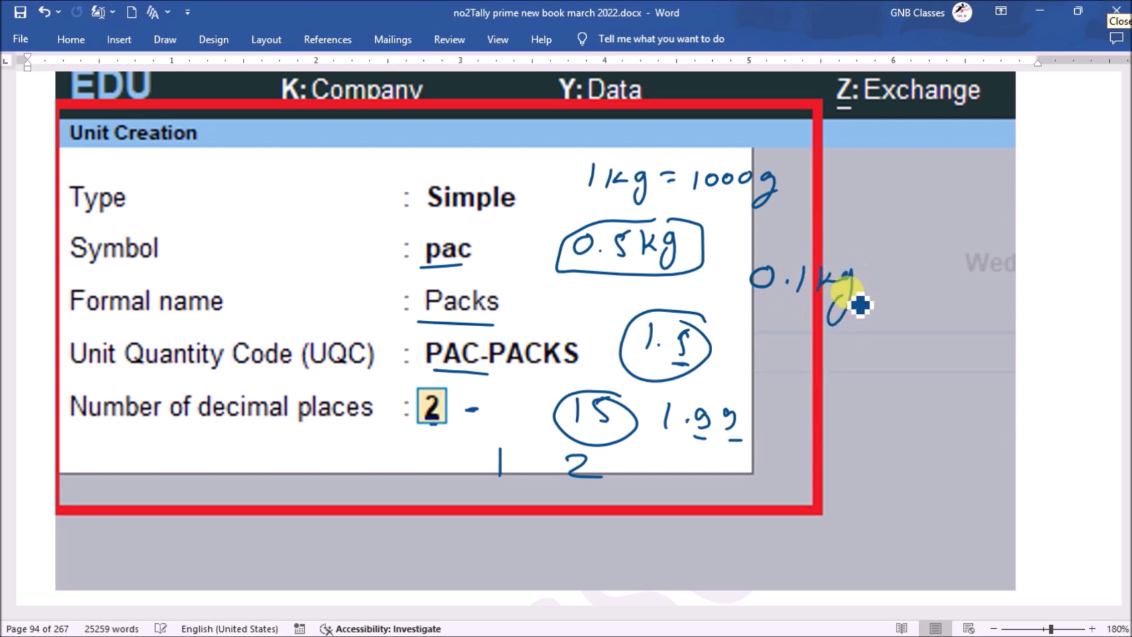
# - Handwrite 0.010kg and 0.001kg below 0.1kg on the Unit Creation picture, and underline 001, 1000 and the decimal places value
pyautogui.moveTo(783, 355)
pyautogui.mouseDown()
pyautogui.moveTo(774, 370)
pyautogui.moveTo(852, 365)
pyautogui.moveTo(887, 379)
pyautogui.moveTo(935, 369)
pyautogui.moveTo(902, 406)
pyautogui.mouseUp()
pyautogui.moveTo(782, 448)
pyautogui.mouseDown()
pyautogui.moveTo(831, 432)
pyautogui.moveTo(880, 437)
pyautogui.moveTo(924, 445)
pyautogui.moveTo(930, 466)
pyautogui.mouseUp()
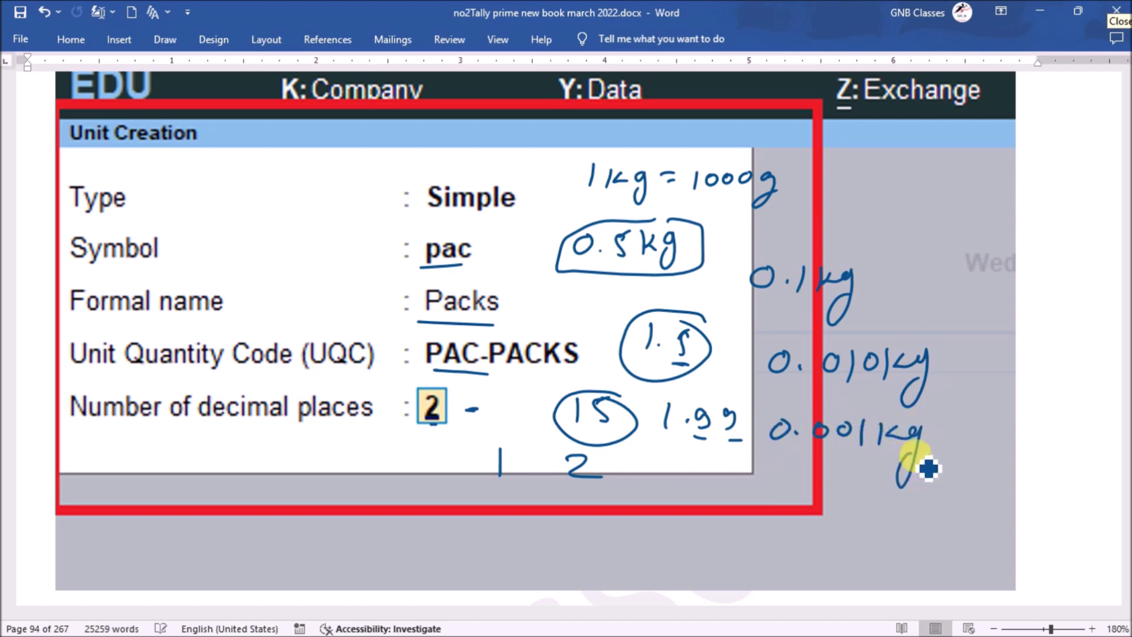
pyautogui.moveTo(817, 452); pyautogui.dragTo(868, 451)
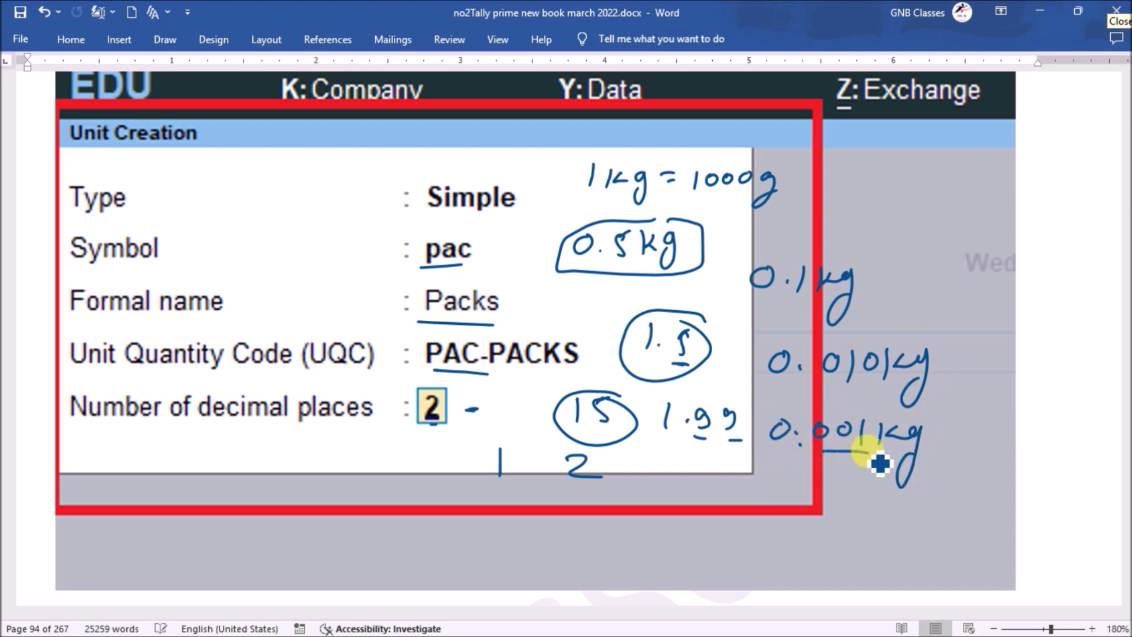
pyautogui.moveTo(750, 190); pyautogui.dragTo(694, 189)
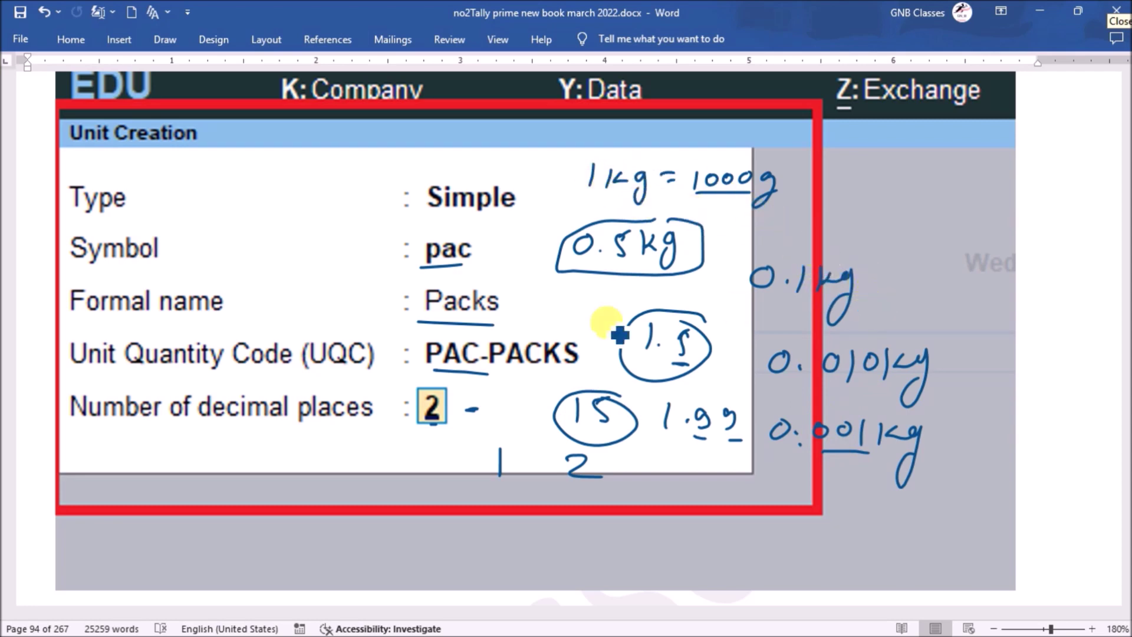
pyautogui.moveTo(429, 432); pyautogui.dragTo(460, 434)
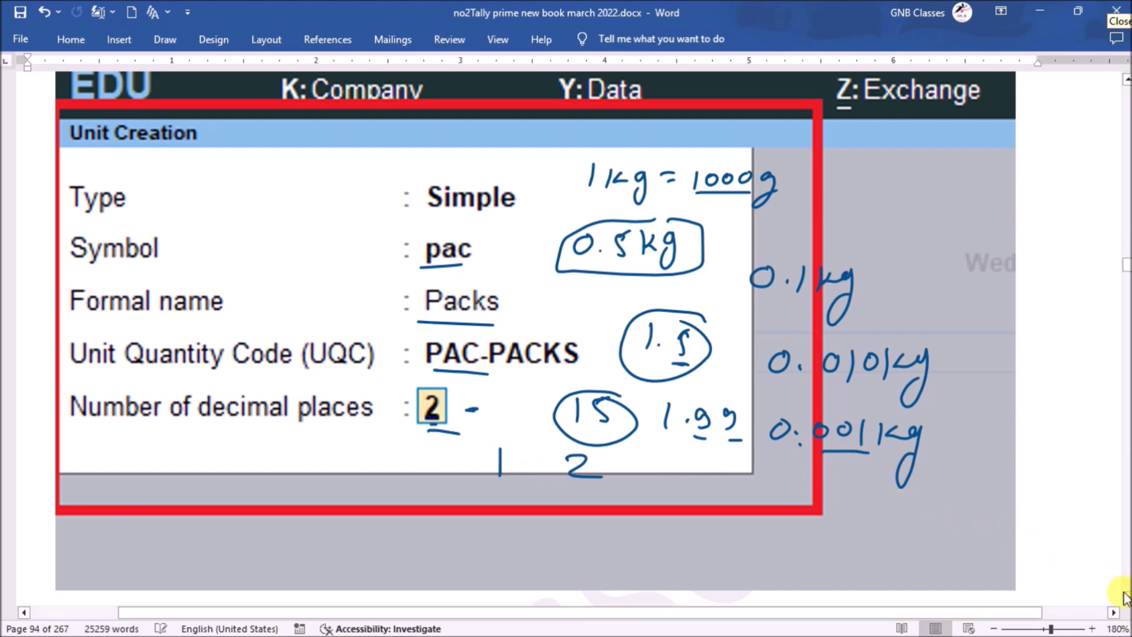
# - On the F12 Configuration picture, circle the item name, group and units labels, link a handwritten "Set" to the heading, and mark Use Alternative Units
pyautogui.scroll(-5, 1124, 603)
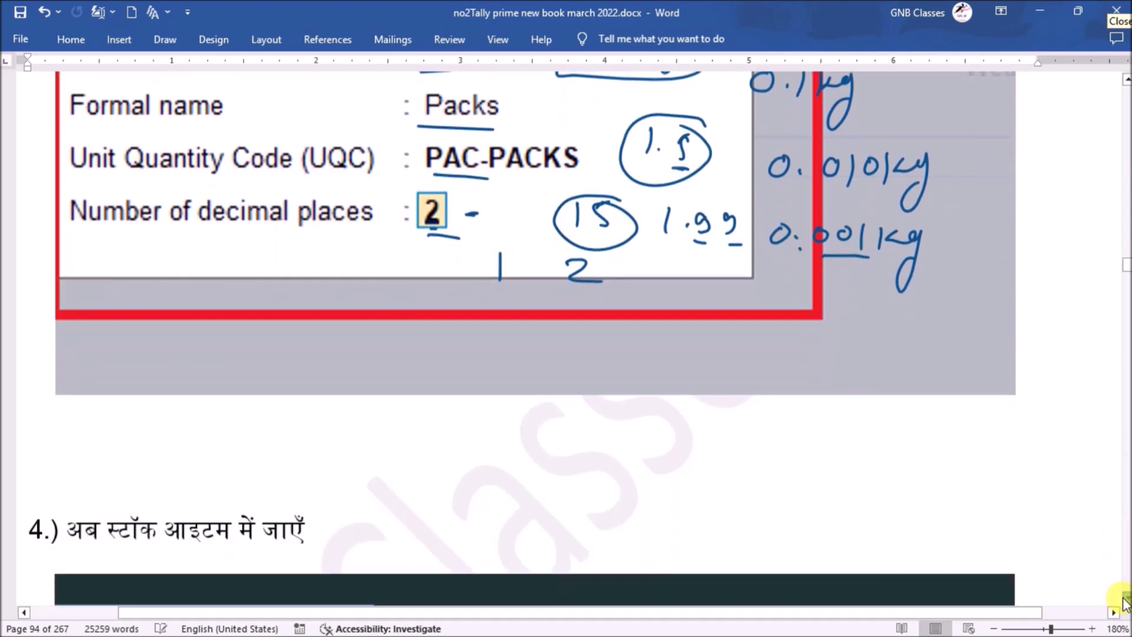
pyautogui.scroll(-6, 1125, 602)
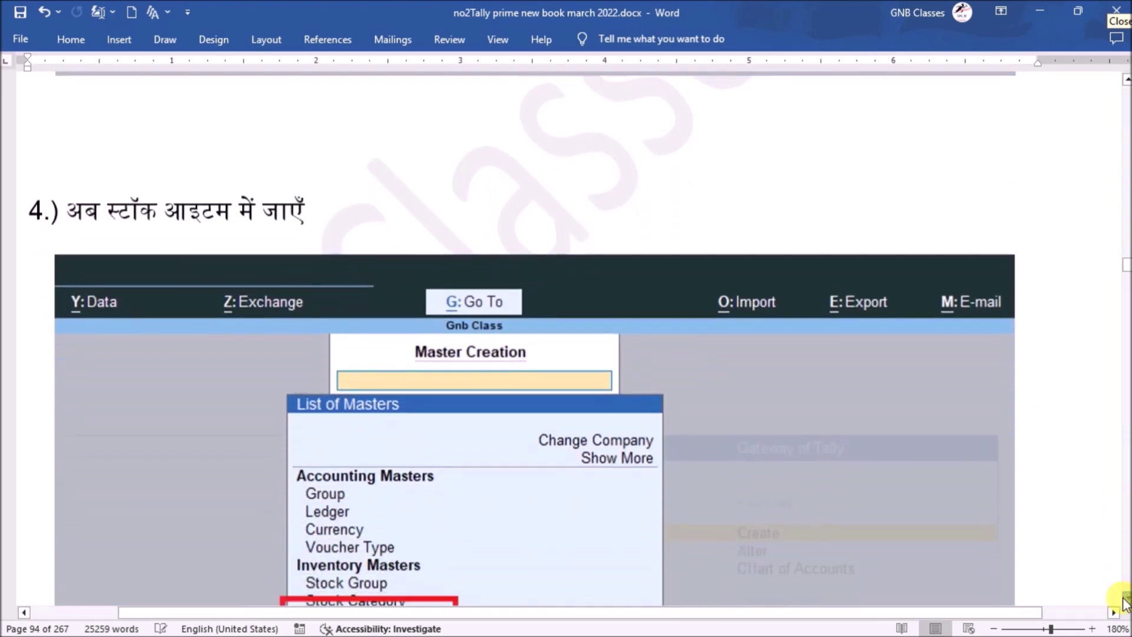
pyautogui.scroll(-7, 1125, 602)
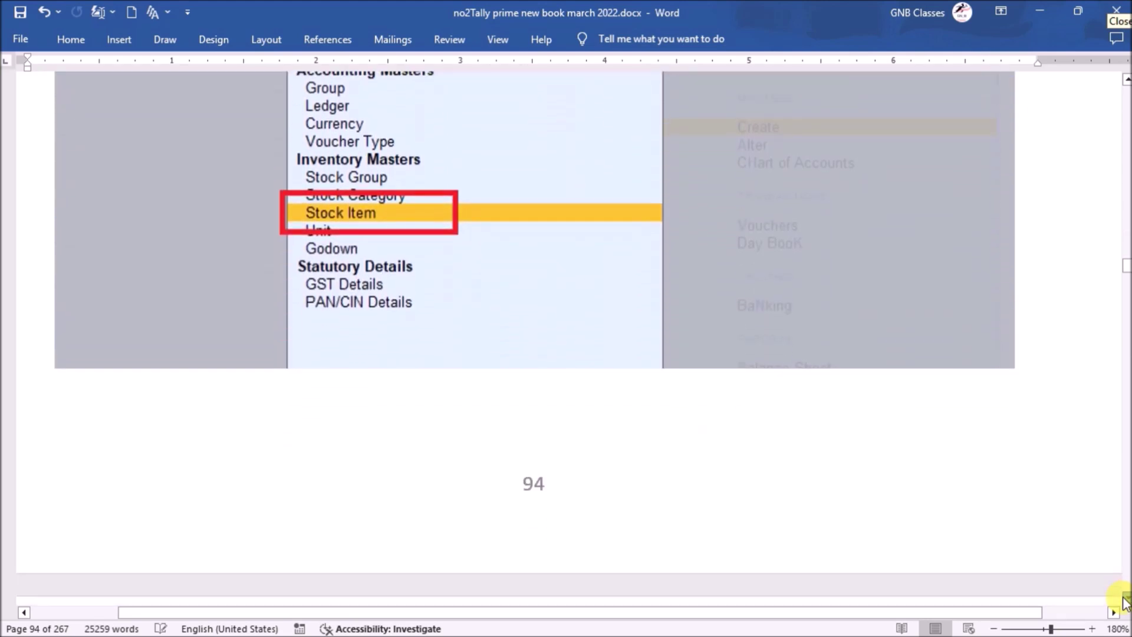
pyautogui.scroll(-7, 1124, 602)
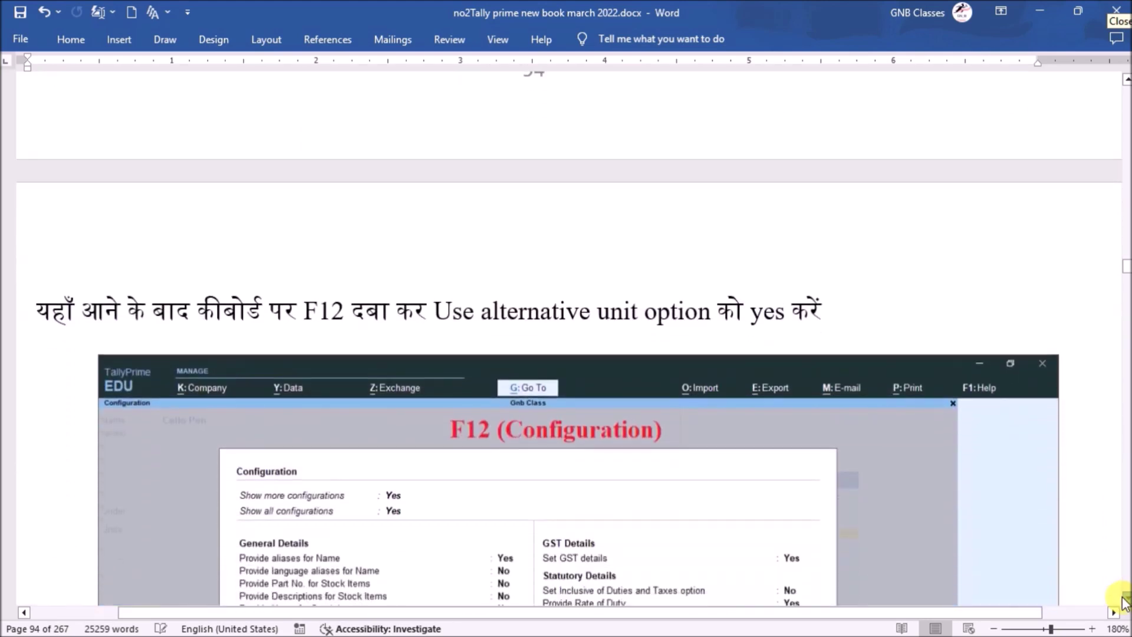
pyautogui.scroll(-1, 1125, 602)
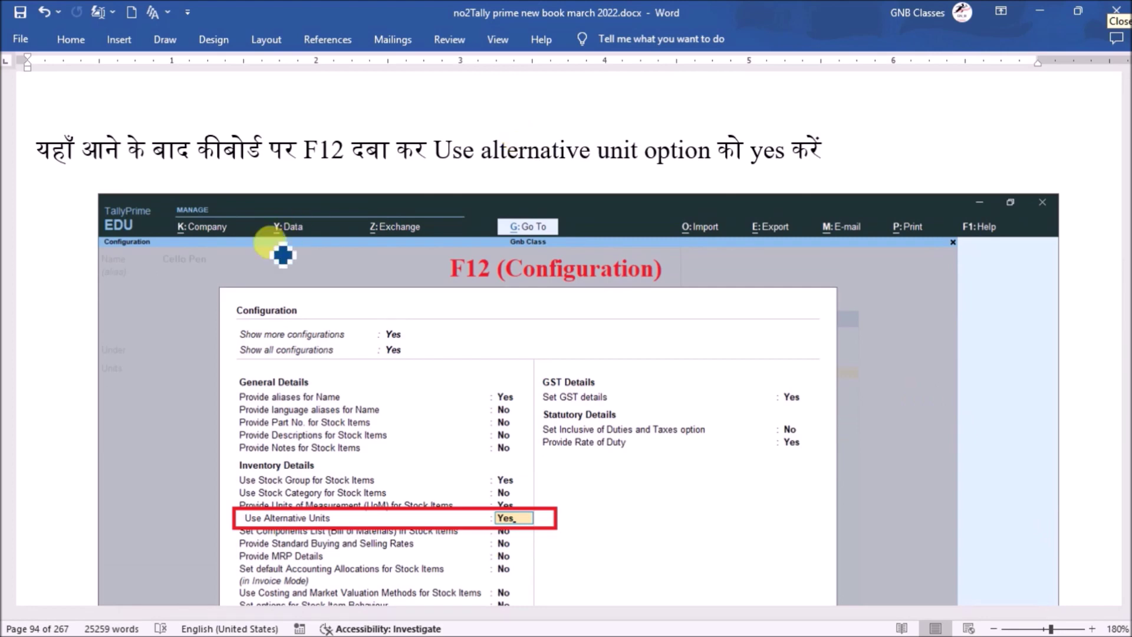
pyautogui.moveTo(189, 245)
pyautogui.mouseDown()
pyautogui.moveTo(157, 277)
pyautogui.moveTo(194, 262)
pyautogui.mouseUp()
pyautogui.moveTo(149, 352)
pyautogui.mouseDown()
pyautogui.moveTo(112, 353)
pyautogui.moveTo(118, 367)
pyautogui.moveTo(146, 352)
pyautogui.moveTo(144, 379)
pyautogui.moveTo(122, 371)
pyautogui.moveTo(106, 384)
pyautogui.moveTo(149, 377)
pyautogui.mouseUp()
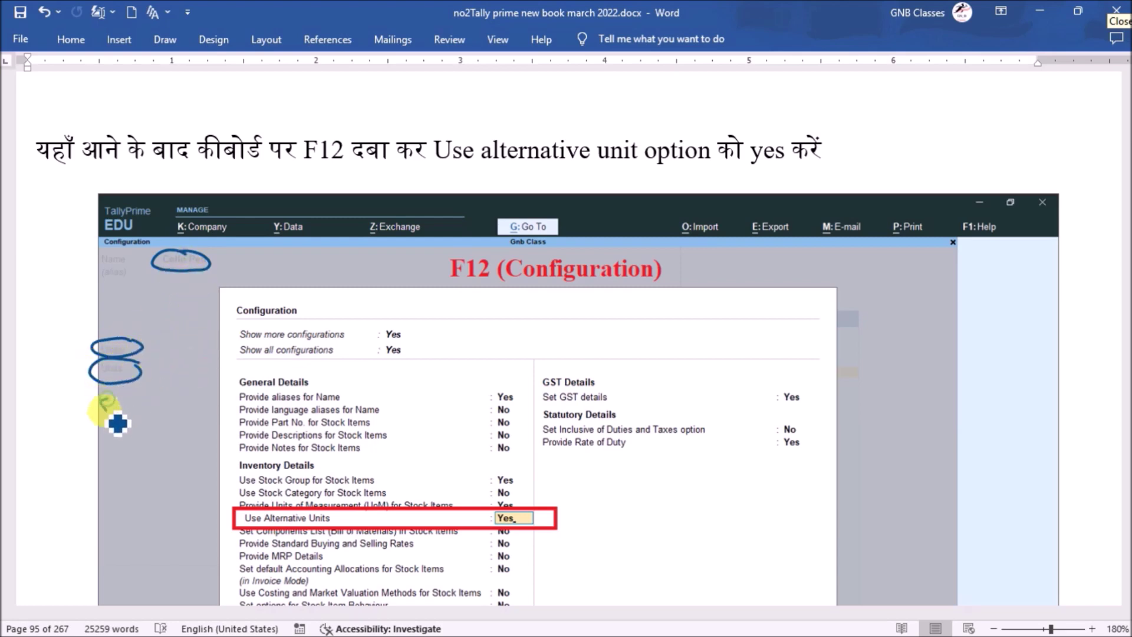
pyautogui.moveTo(125, 414)
pyautogui.mouseDown()
pyautogui.moveTo(152, 399)
pyautogui.moveTo(83, 429)
pyautogui.moveTo(152, 399)
pyautogui.moveTo(254, 301)
pyautogui.moveTo(421, 273)
pyautogui.moveTo(412, 281)
pyautogui.mouseUp()
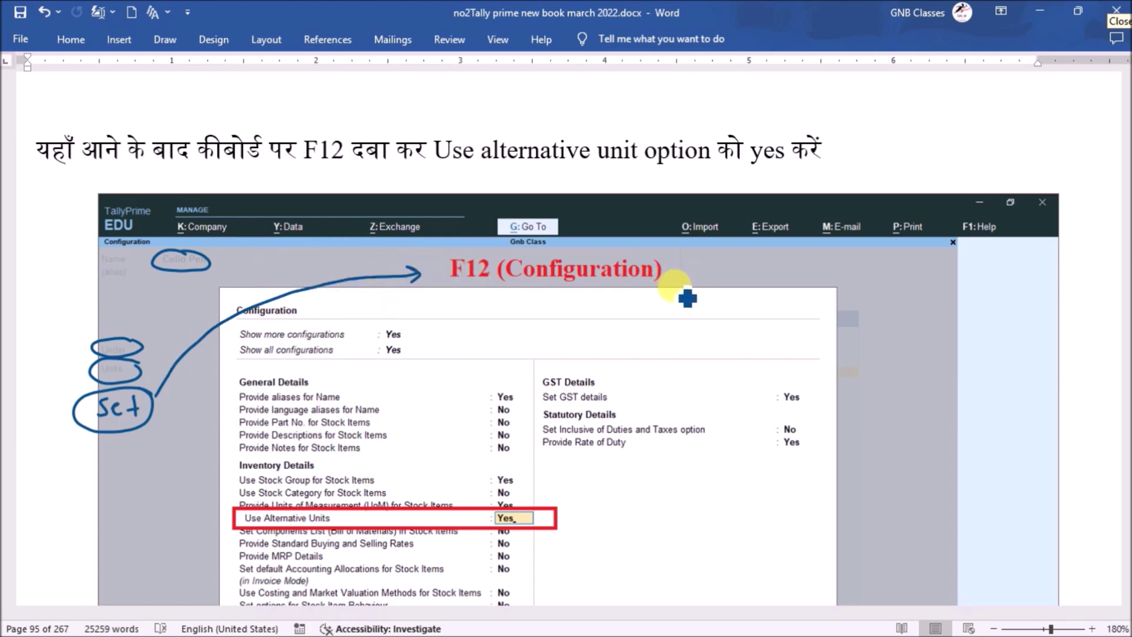
pyautogui.moveTo(181, 530); pyautogui.dragTo(216, 529)
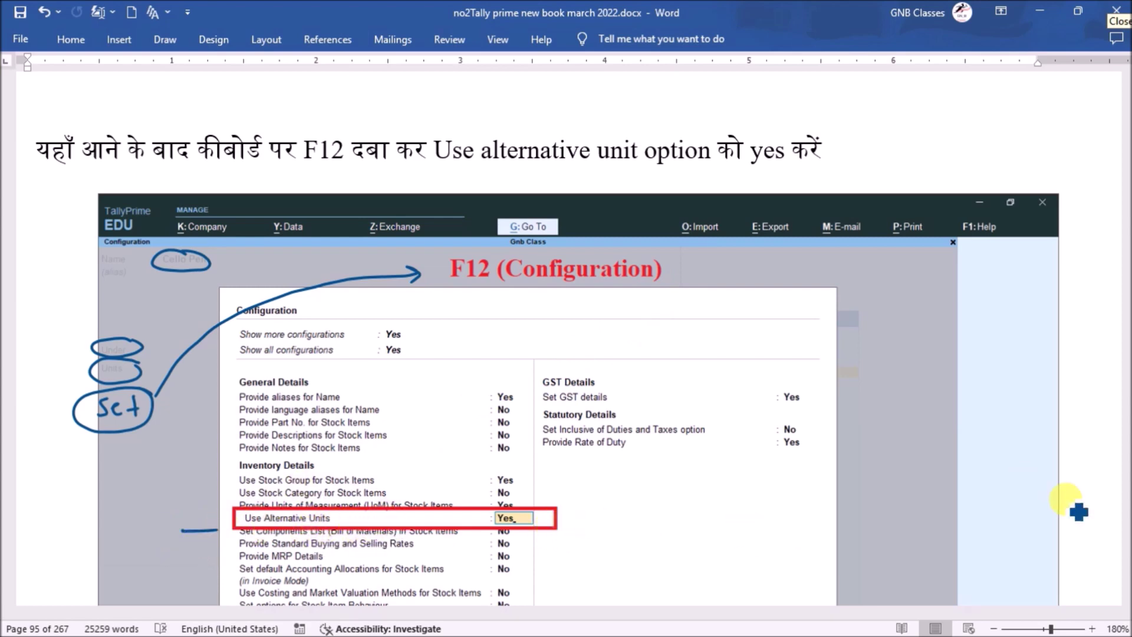
# - On the Cello Pen stock item picture, write F12 by Alternate units, tick the name and group, and write pac and pcs beside the units
pyautogui.scroll(-3, 1125, 597)
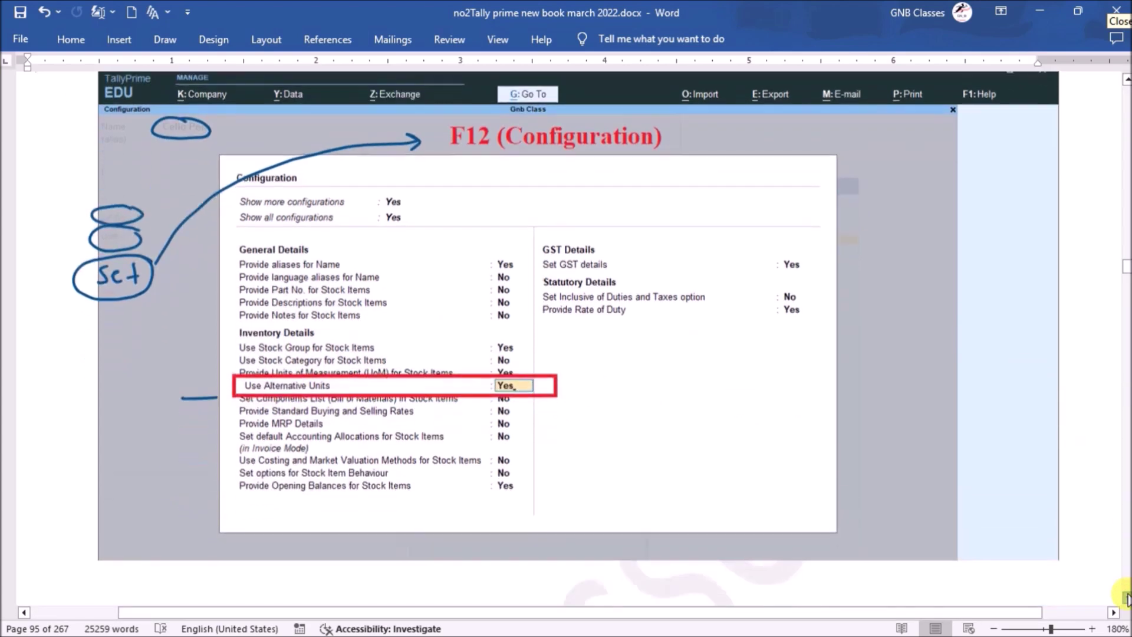
pyautogui.scroll(-8, 1126, 598)
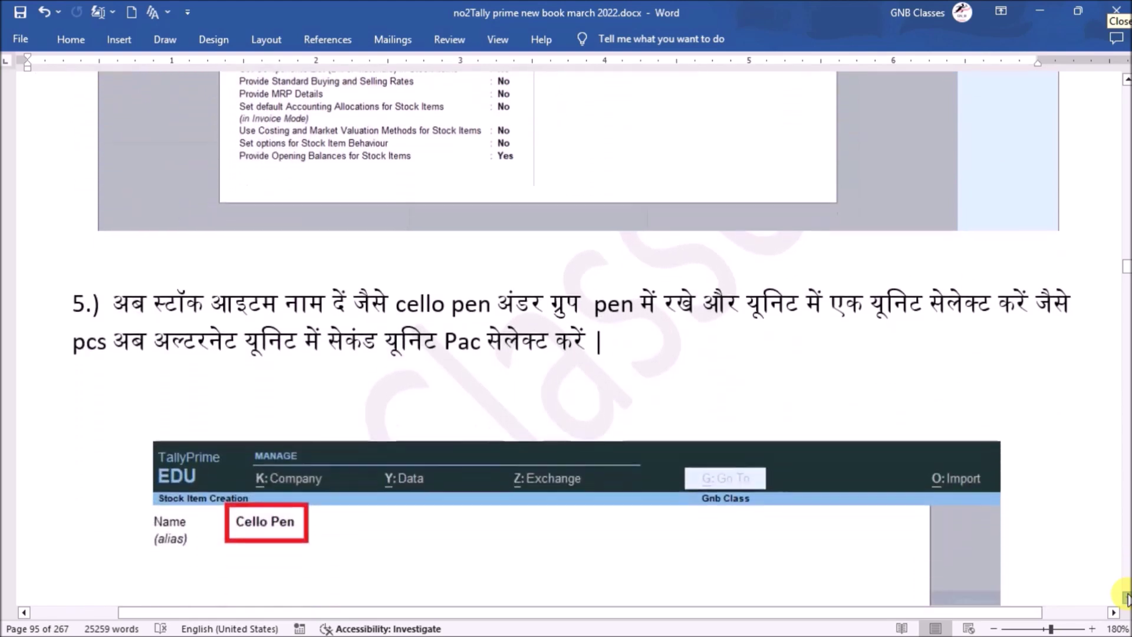
pyautogui.scroll(-6, 1126, 597)
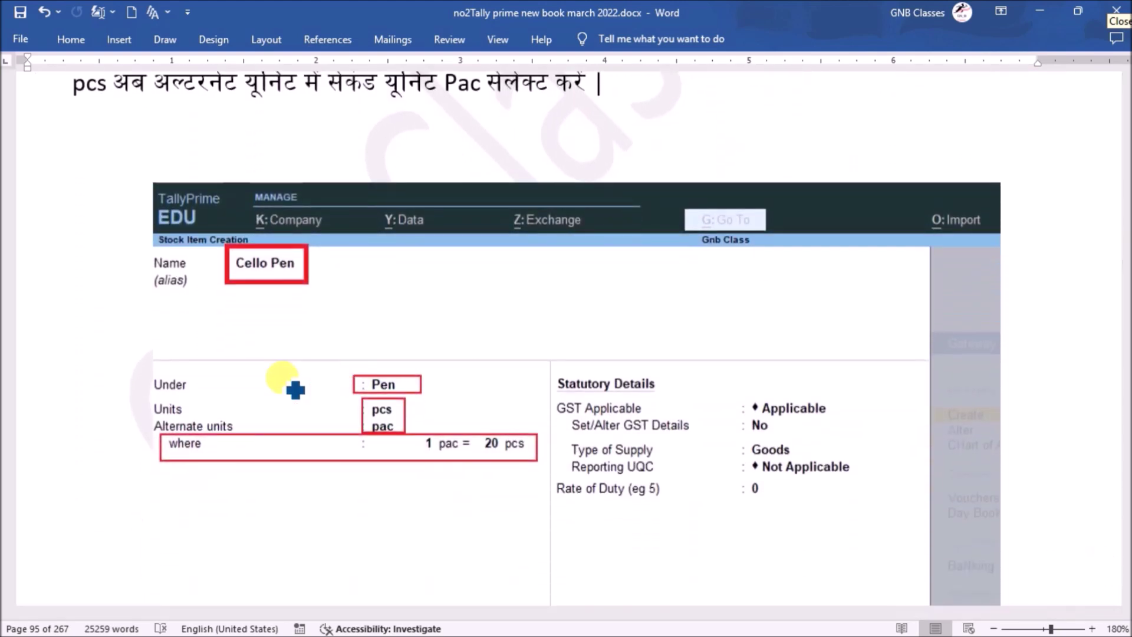
pyautogui.moveTo(168, 439)
pyautogui.mouseDown()
pyautogui.moveTo(118, 533)
pyautogui.moveTo(144, 511)
pyautogui.moveTo(189, 523)
pyautogui.mouseUp()
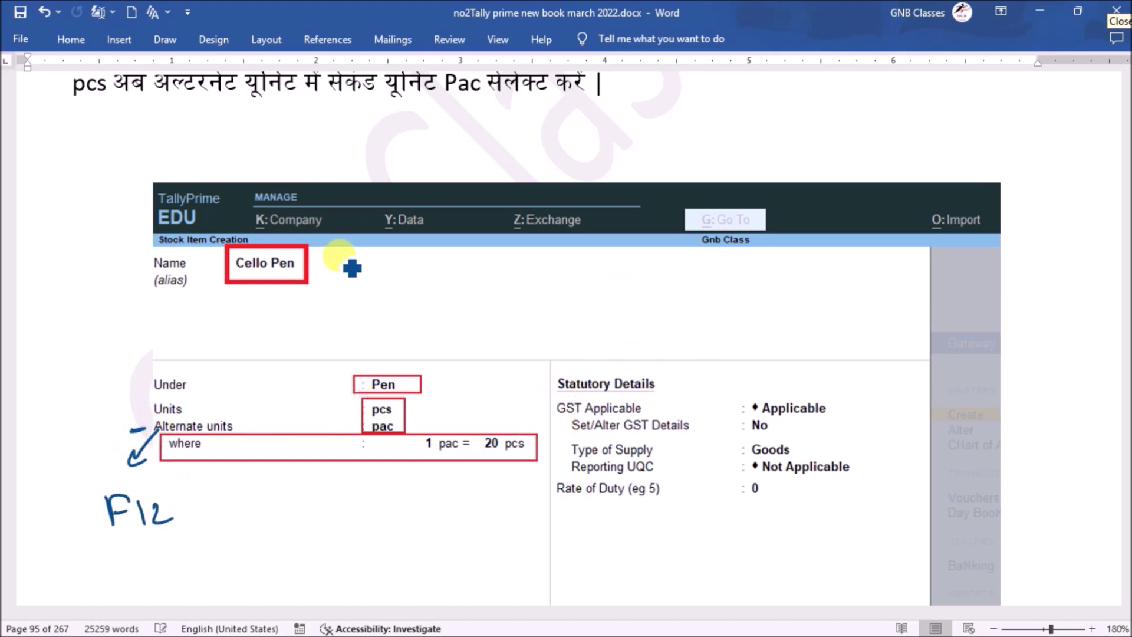
pyautogui.moveTo(328, 260); pyautogui.dragTo(375, 255)
pyautogui.moveTo(411, 378); pyautogui.dragTo(456, 371)
pyautogui.moveTo(400, 410)
pyautogui.mouseDown()
pyautogui.moveTo(429, 407)
pyautogui.moveTo(433, 428)
pyautogui.moveTo(448, 403)
pyautogui.moveTo(487, 407)
pyautogui.moveTo(471, 428)
pyautogui.moveTo(484, 430)
pyautogui.mouseUp()
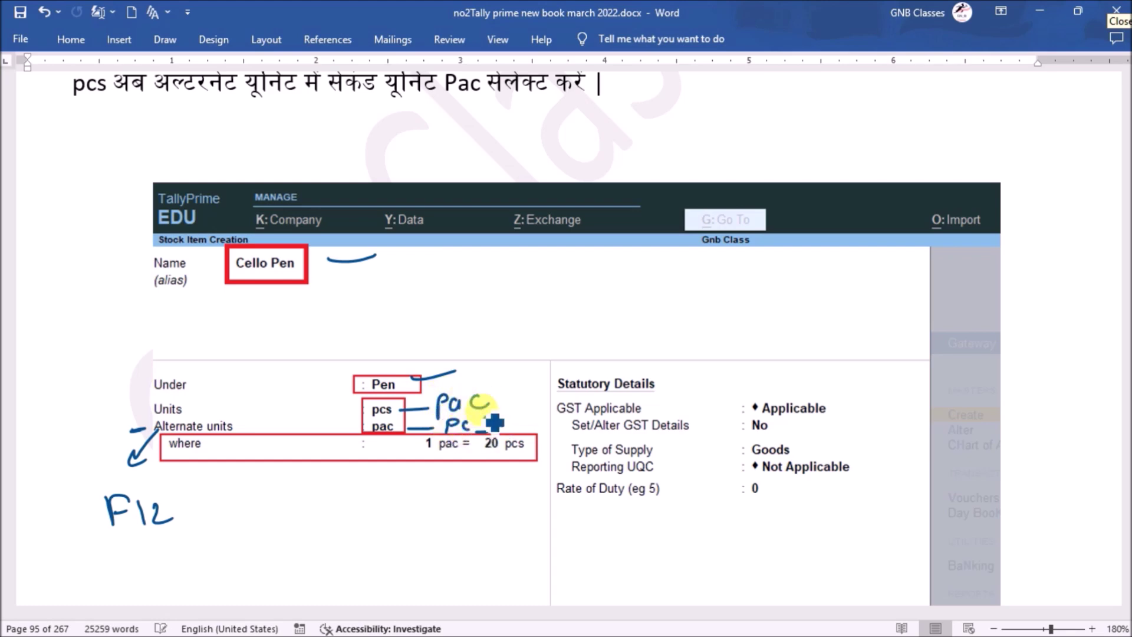
pyautogui.moveTo(362, 409); pyautogui.dragTo(343, 409)
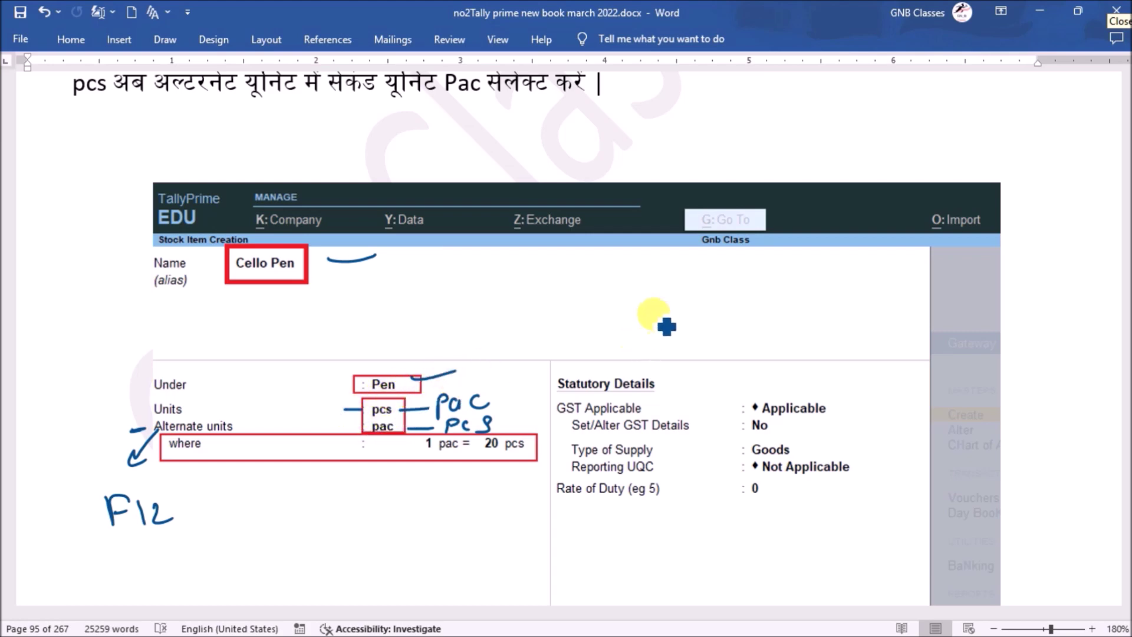
# - Handwrite "Pcs / Pac" above Statutory Details, with a tick and underline for Pcs and a cross and box for Pac
pyautogui.moveTo(648, 318)
pyautogui.mouseDown()
pyautogui.moveTo(664, 287)
pyautogui.moveTo(699, 304)
pyautogui.moveTo(702, 328)
pyautogui.mouseUp()
pyautogui.moveTo(757, 267); pyautogui.dragTo(724, 344)
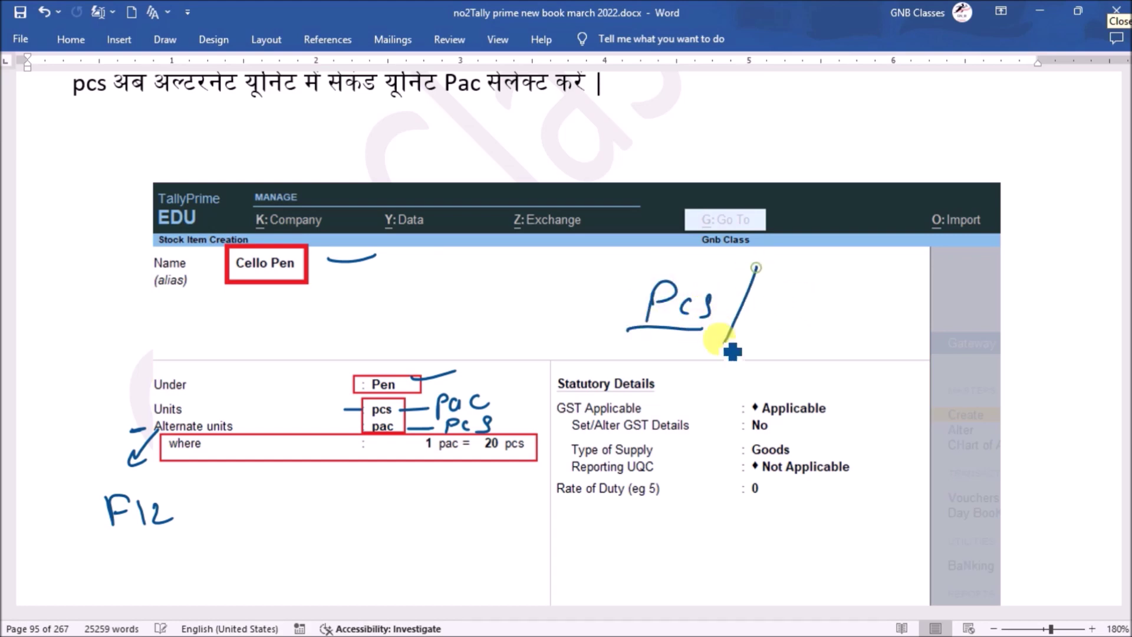
pyautogui.moveTo(796, 326)
pyautogui.mouseDown()
pyautogui.moveTo(807, 308)
pyautogui.moveTo(876, 329)
pyautogui.moveTo(874, 283)
pyautogui.moveTo(824, 279)
pyautogui.mouseUp()
pyautogui.moveTo(828, 267); pyautogui.dragTo(840, 287)
pyautogui.moveTo(660, 261); pyautogui.dragTo(710, 256)
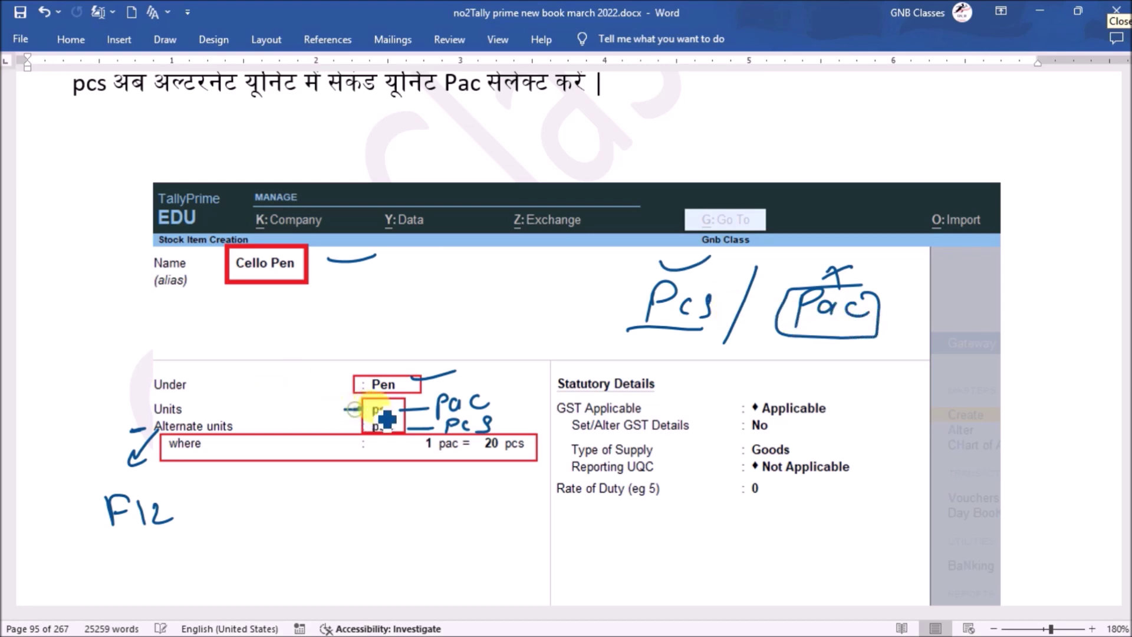
# - Underline the parts of the 1 pac = 20 pcs conversion line and handwrite the same equation below it
pyautogui.moveTo(167, 459); pyautogui.dragTo(196, 458)
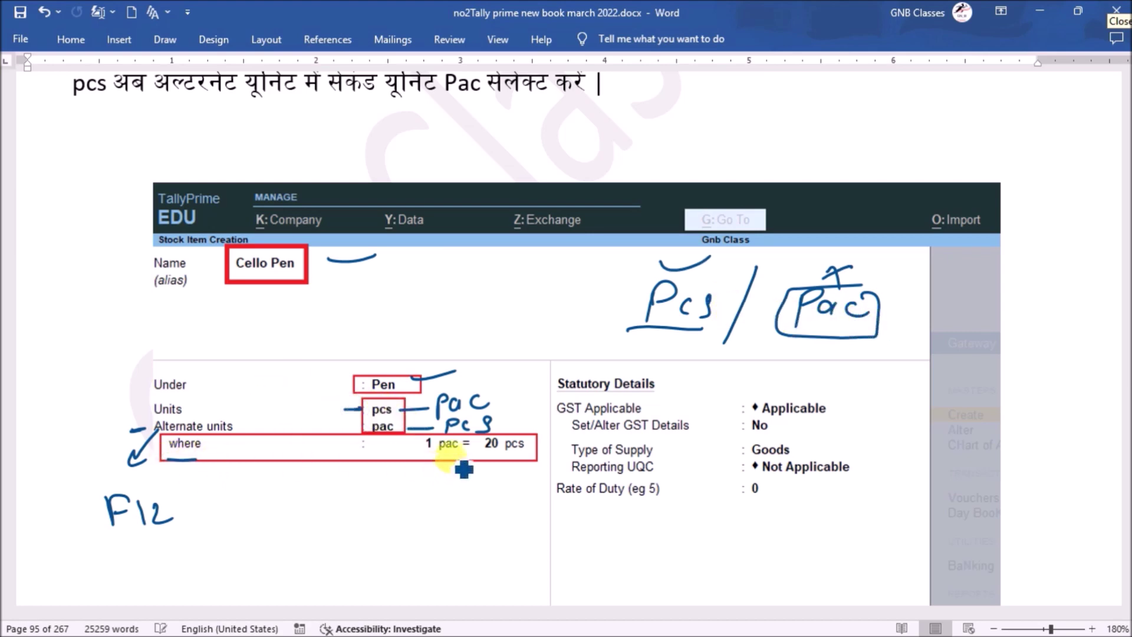
pyautogui.moveTo(482, 456); pyautogui.dragTo(527, 457)
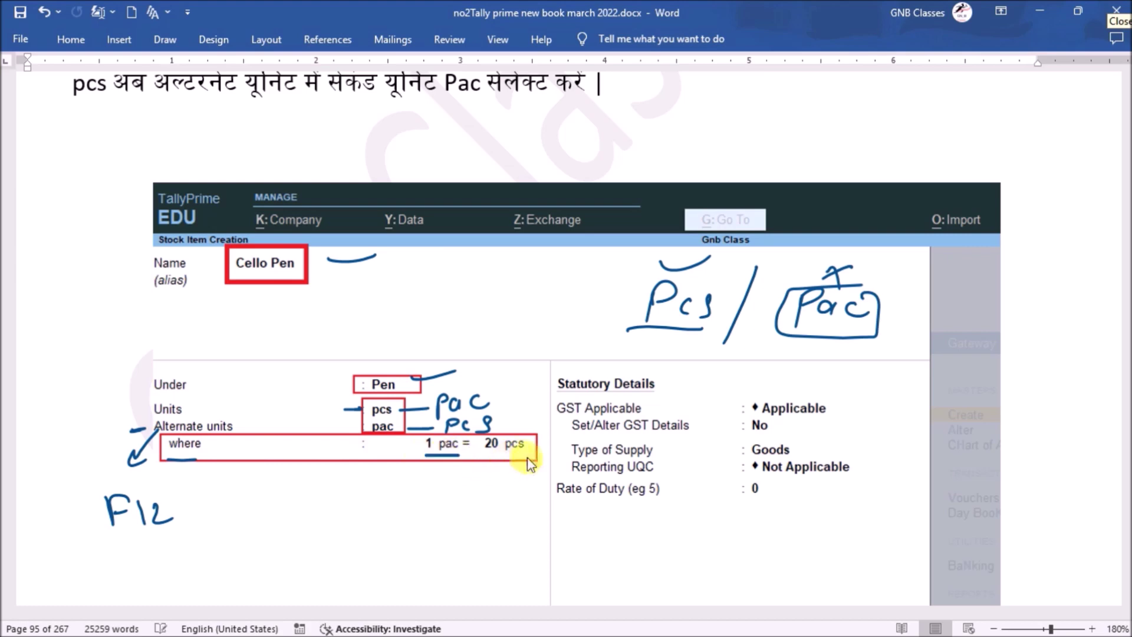
pyautogui.moveTo(429, 480)
pyautogui.mouseDown()
pyautogui.moveTo(423, 501)
pyautogui.moveTo(454, 488)
pyautogui.moveTo(547, 513)
pyautogui.moveTo(449, 519)
pyautogui.mouseUp()
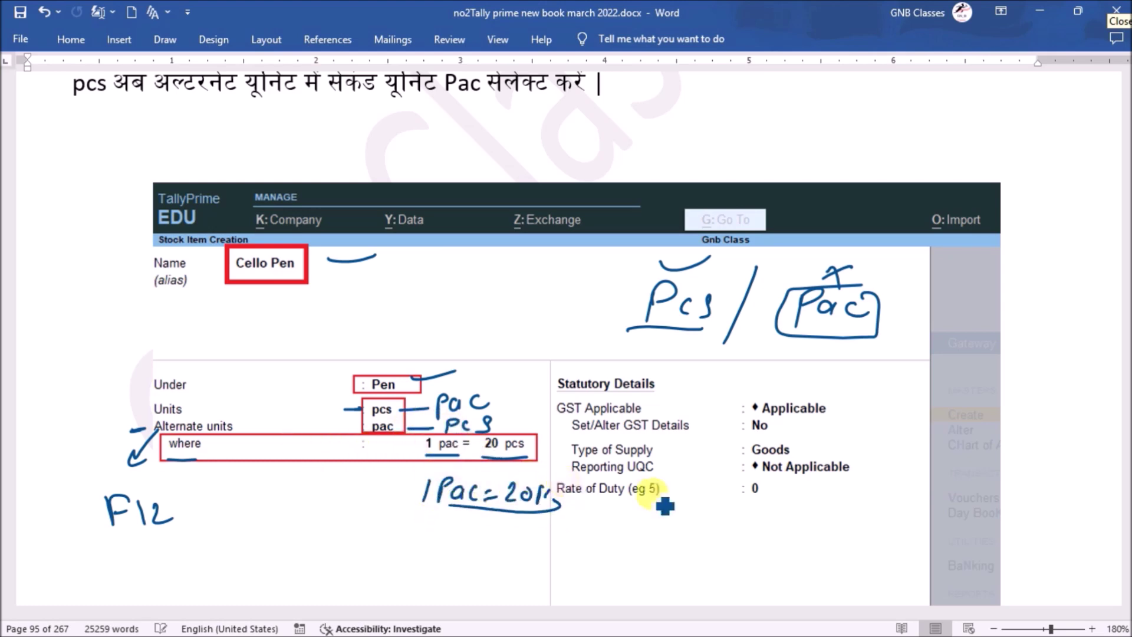
# - On the purchase voucher picture, underline Cello Pen, circle the 10 pac quantity, and handwrite a boxed "10 Pac" below
pyautogui.scroll(-4, 1123, 601)
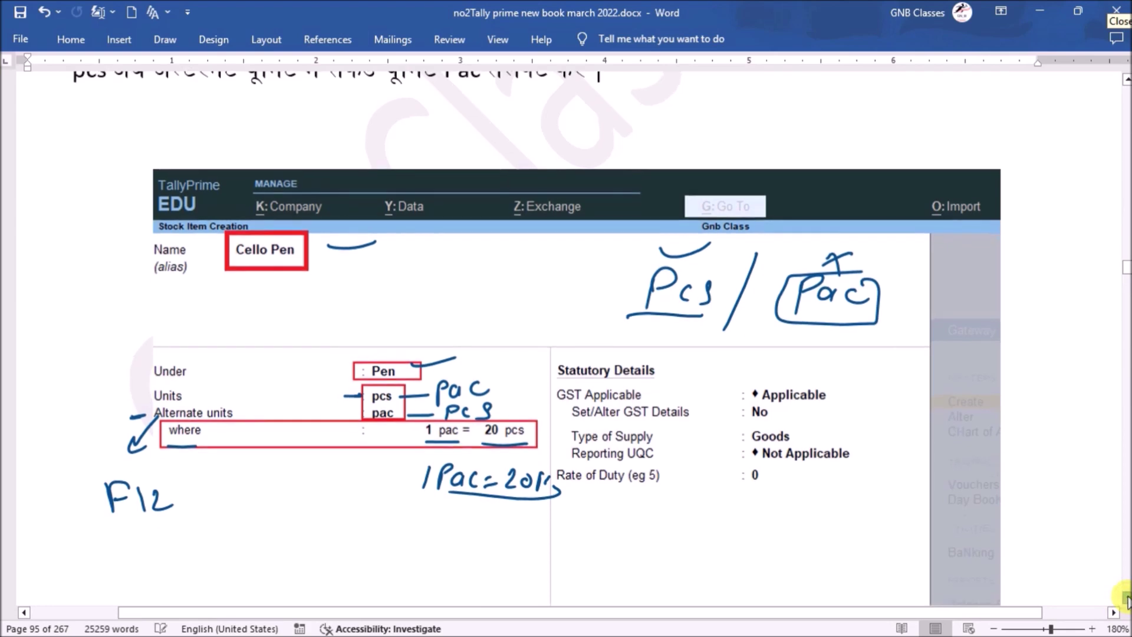
pyautogui.scroll(-8, 1126, 602)
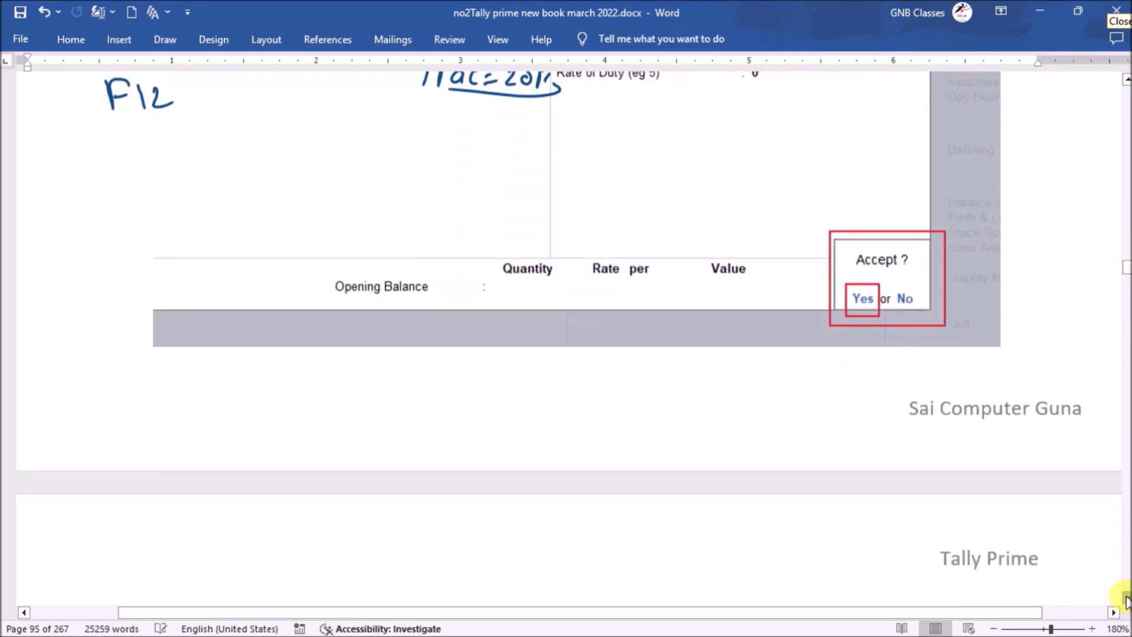
pyautogui.scroll(-7, 1126, 601)
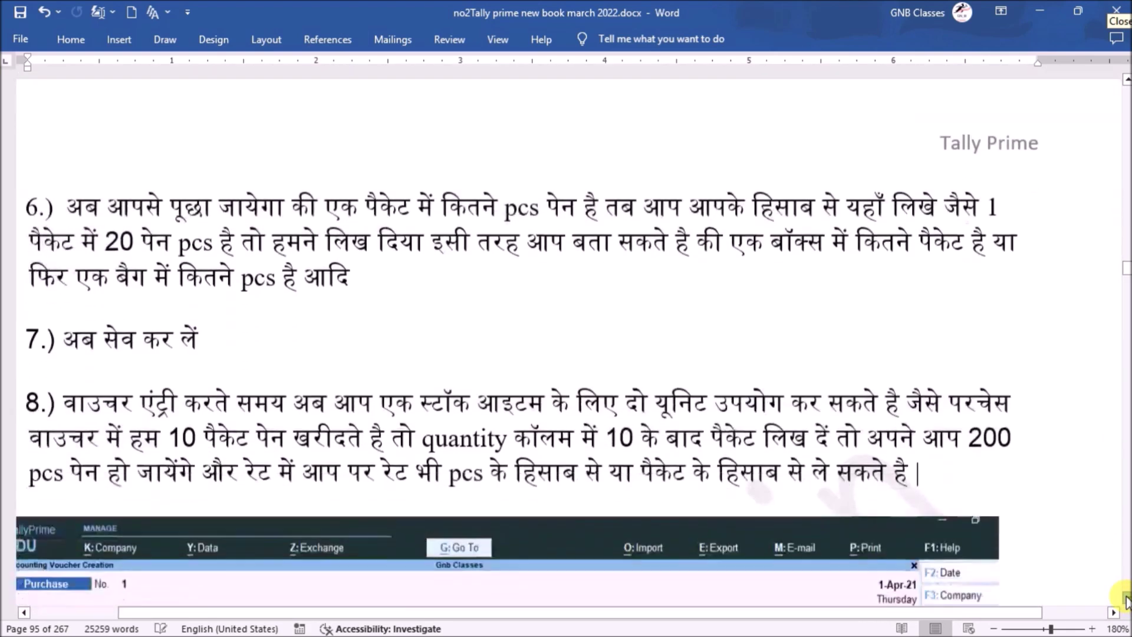
pyautogui.scroll(-5, 1126, 602)
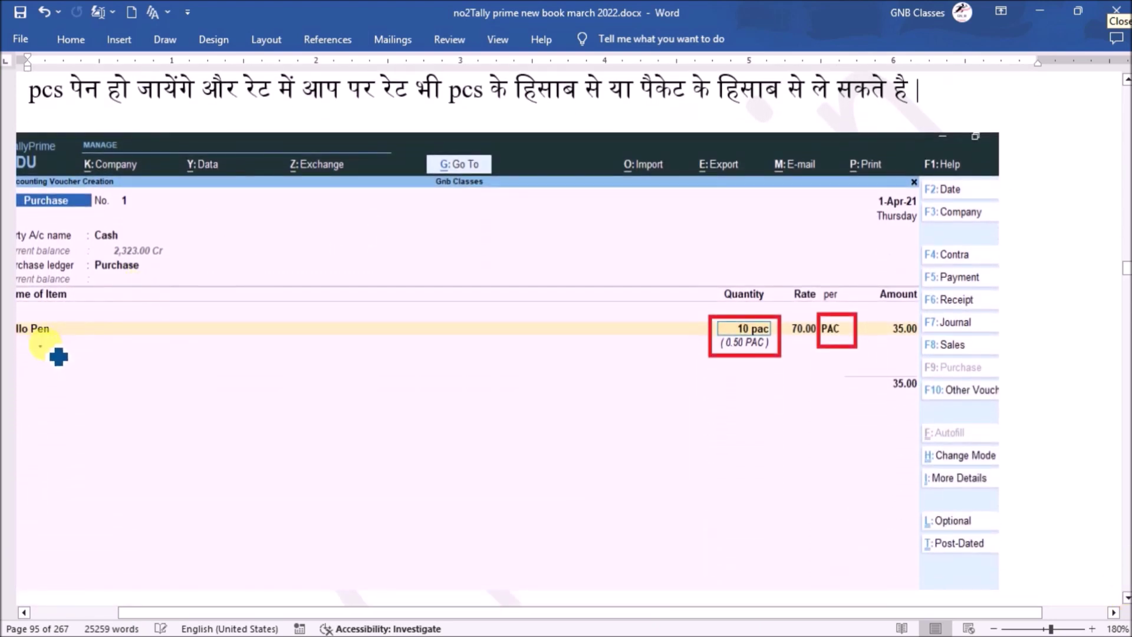
pyautogui.hscroll(-2, 384, 608)
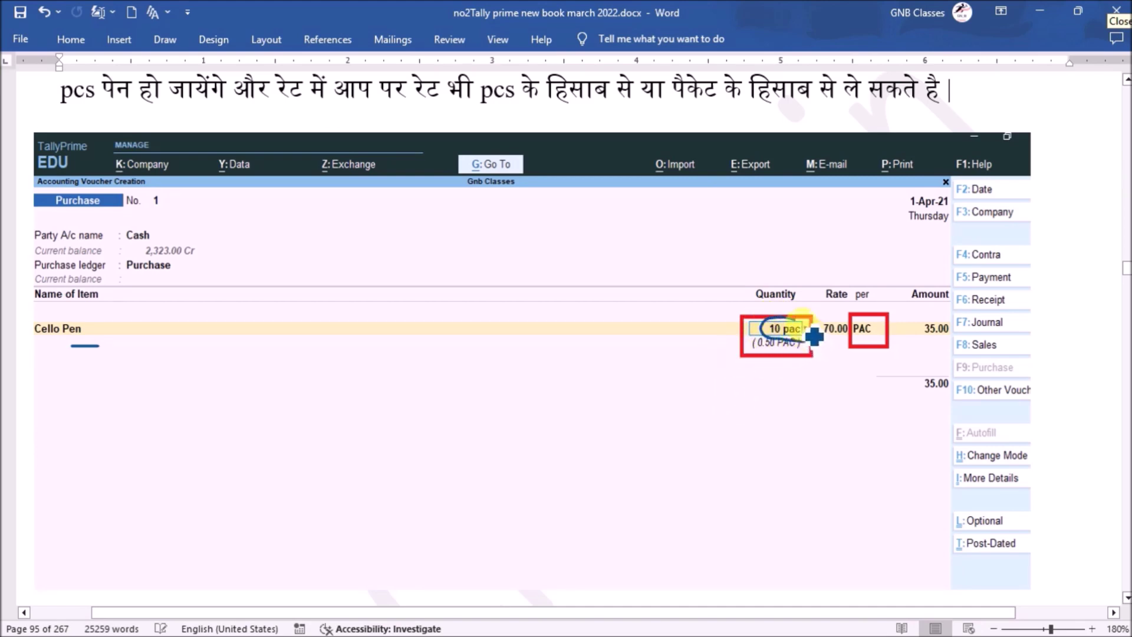
pyautogui.moveTo(591, 402)
pyautogui.mouseDown()
pyautogui.moveTo(585, 432)
pyautogui.moveTo(613, 413)
pyautogui.moveTo(719, 433)
pyautogui.mouseUp()
pyautogui.moveTo(716, 392)
pyautogui.mouseDown()
pyautogui.moveTo(575, 454)
pyautogui.moveTo(725, 392)
pyautogui.moveTo(746, 413)
pyautogui.mouseUp()
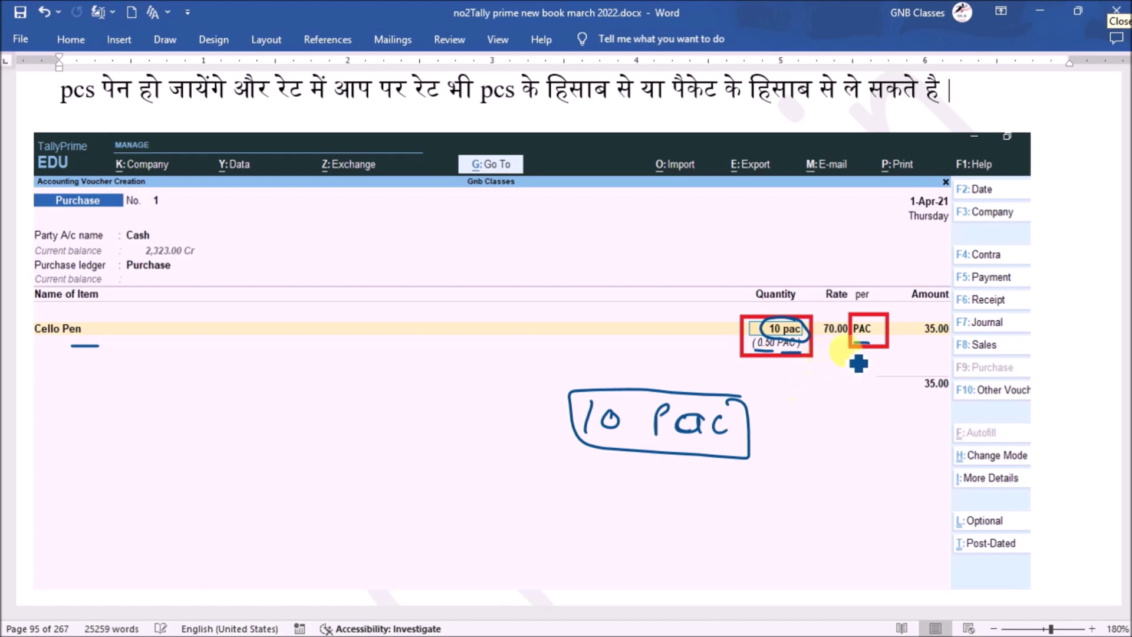
# - Underline the 70.00 rate and its PAC unit on the purchase voucher picture, and handwrite 70 below them
pyautogui.moveTo(870, 340); pyautogui.dragTo(855, 343)
pyautogui.moveTo(836, 391); pyautogui.dragTo(831, 397)
pyautogui.moveTo(858, 379); pyautogui.dragTo(879, 398)
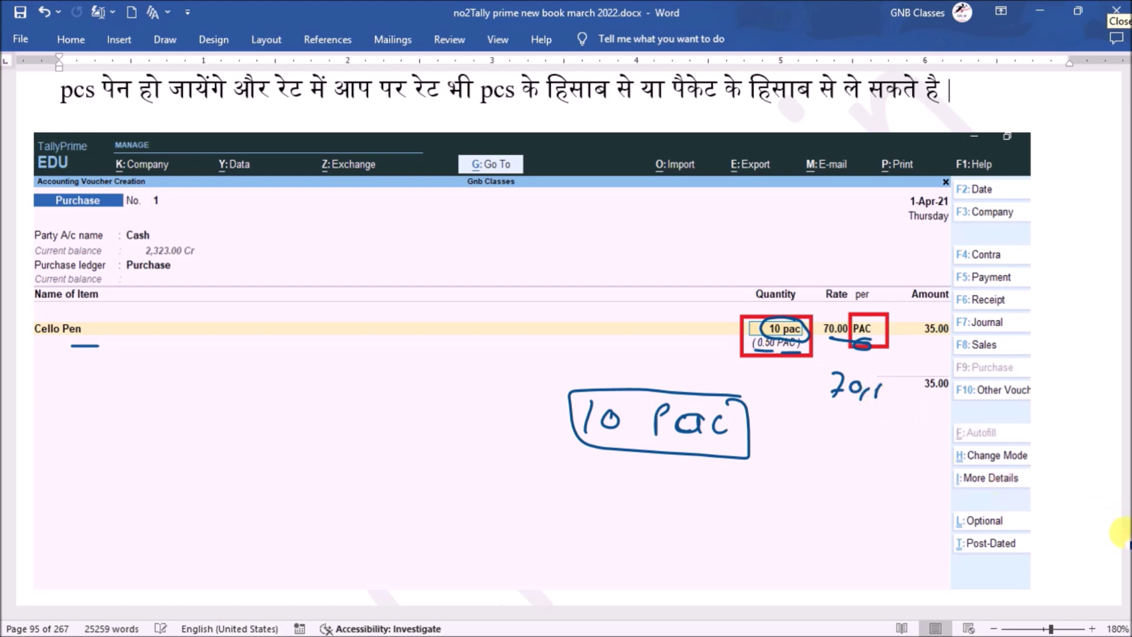
pyautogui.click(1125, 597)
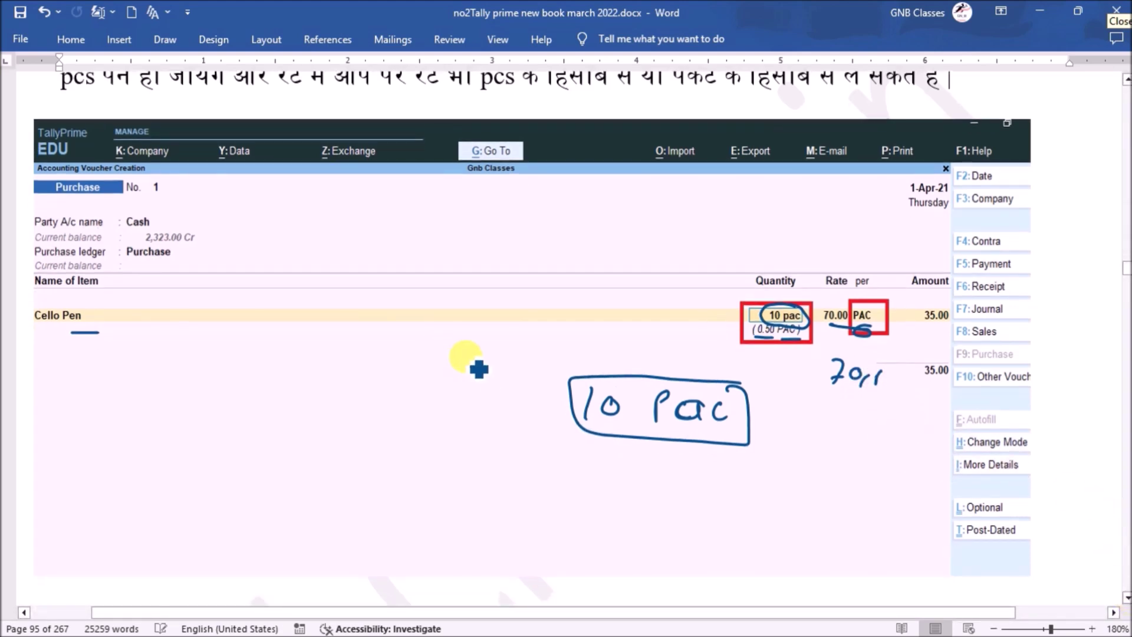
# - Switch to TallyPrime with the company EXA.1 open
pyautogui.press('super')
pyautogui.press('super')
pyautogui.hotkey('alt', 'Tab')
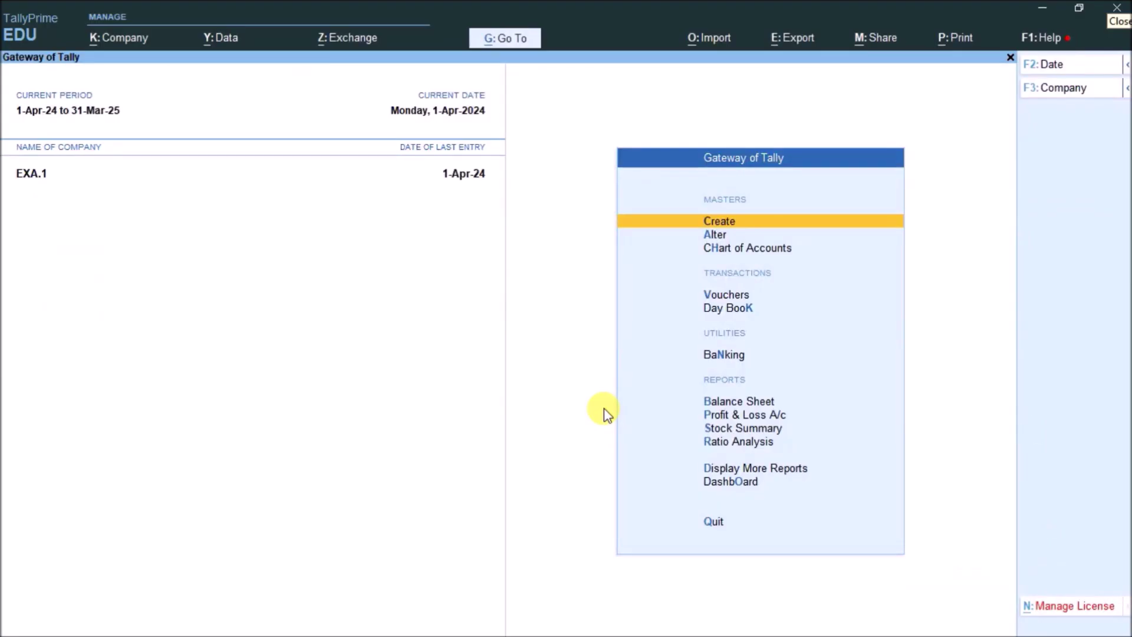
# - Create a simple unit of measure with symbol Pcs and unit quantity code PCS-PIECES
pyautogui.press('Return')
pyautogui.press('Down')
pyautogui.press('Down')
pyautogui.press('Down')
pyautogui.press('Down')
pyautogui.press('Down')
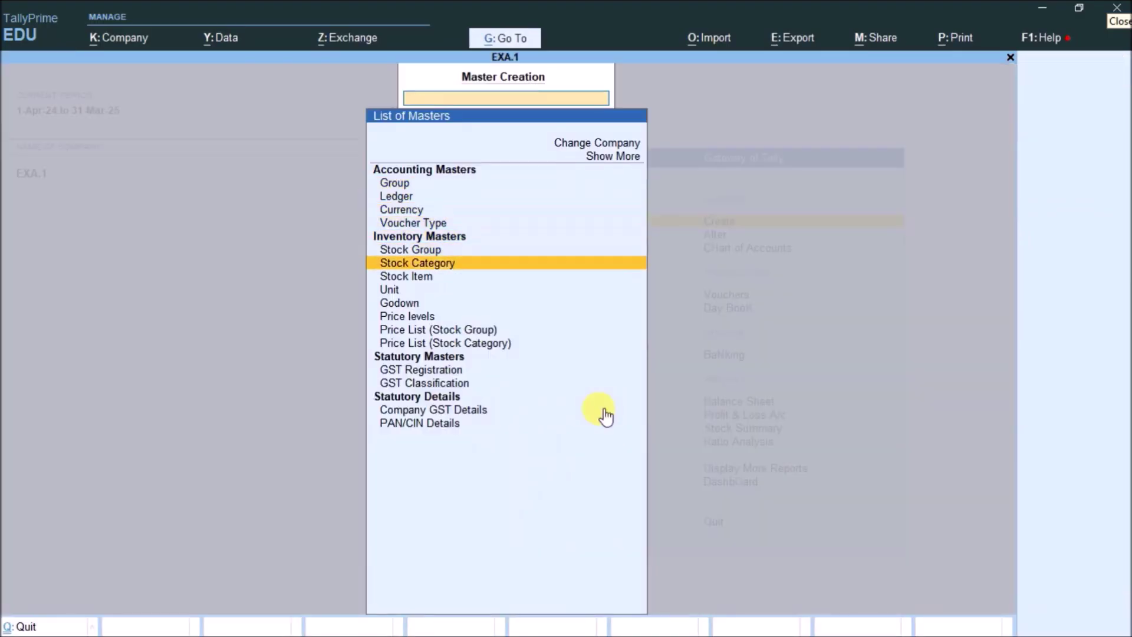
pyautogui.press('Down')
pyautogui.press('Down')
pyautogui.press('Return')
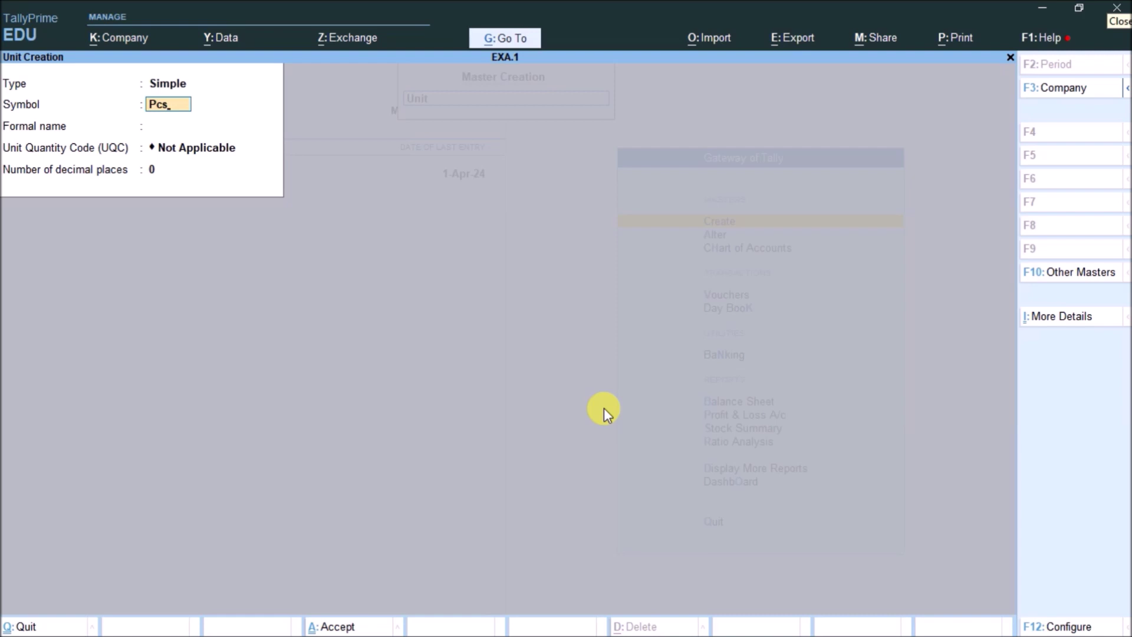
pyautogui.press('Return')
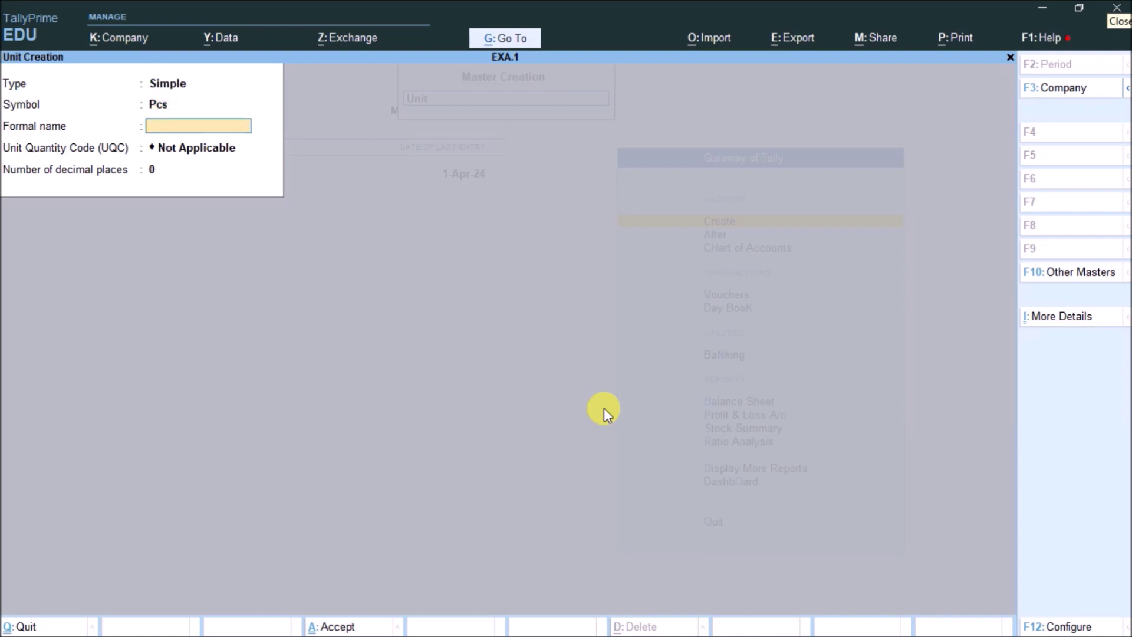
pyautogui.press('Return')
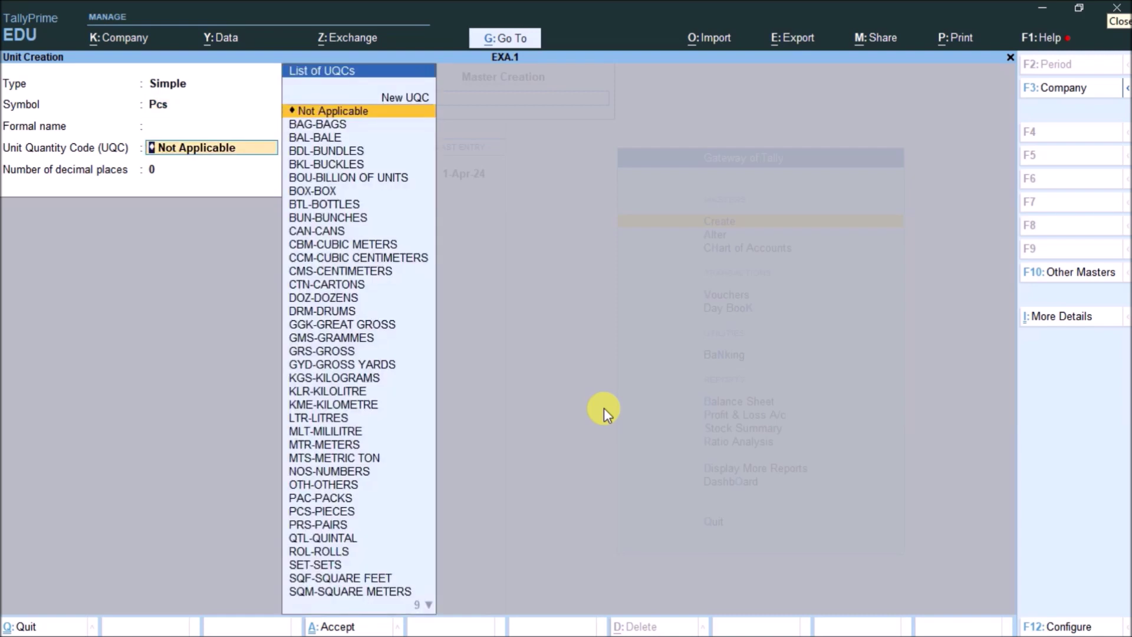
pyautogui.write('pc')
pyautogui.press('Return')
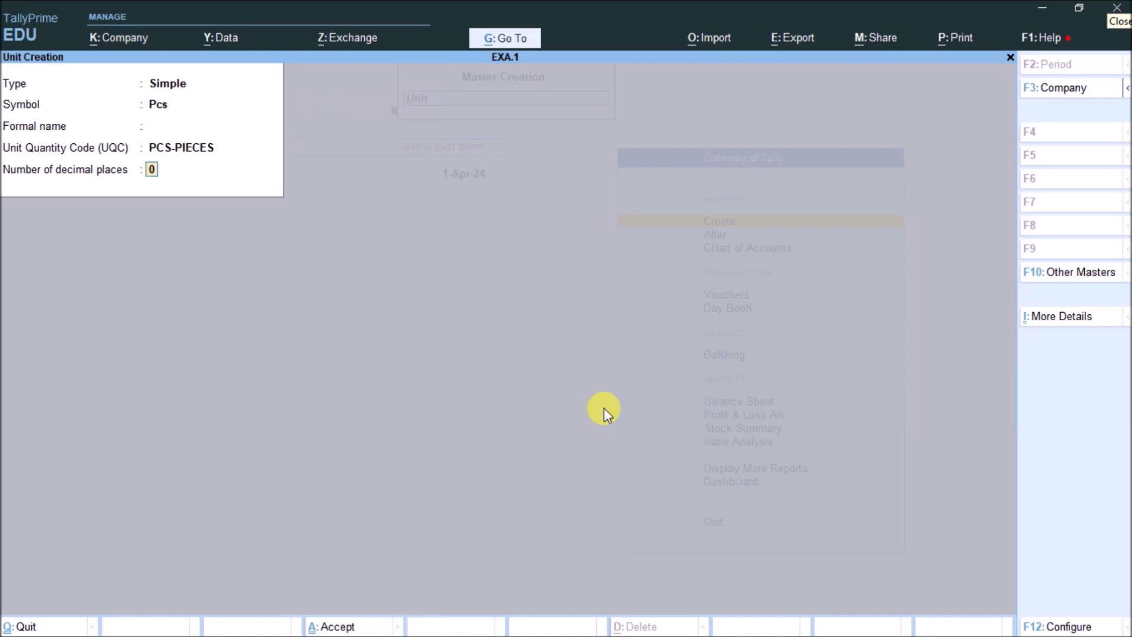
pyautogui.press('Return')
pyautogui.press('Return')
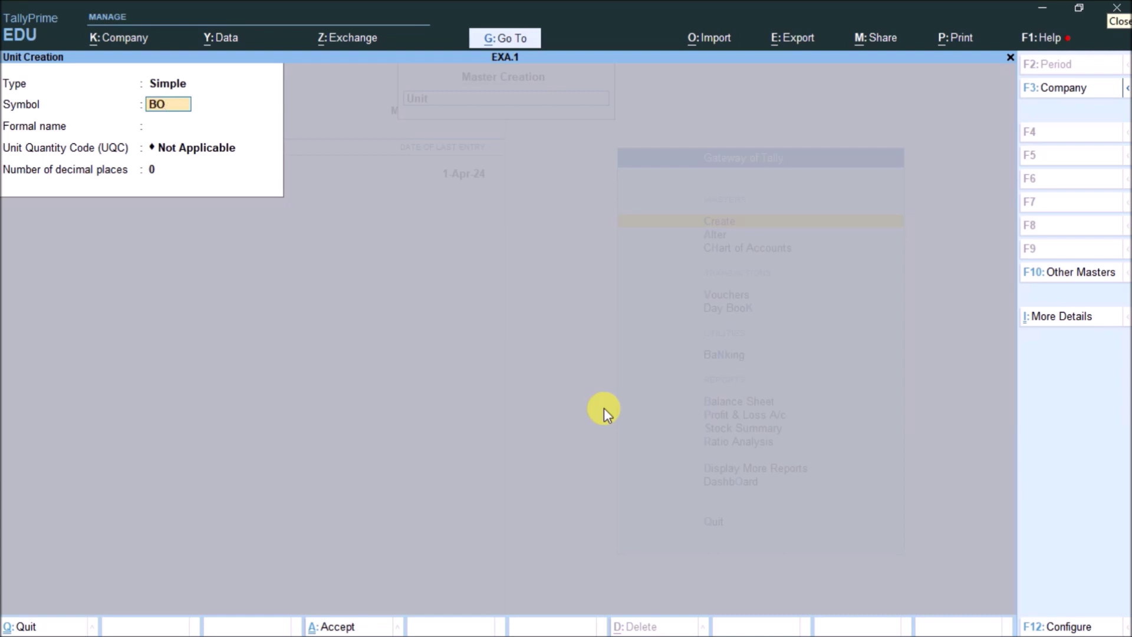
# - Create a second simple unit with symbol BOX, quantity code BOX-BOX and decimal places allowed, and leave unit creation
pyautogui.press('Return')
pyautogui.press('Return')
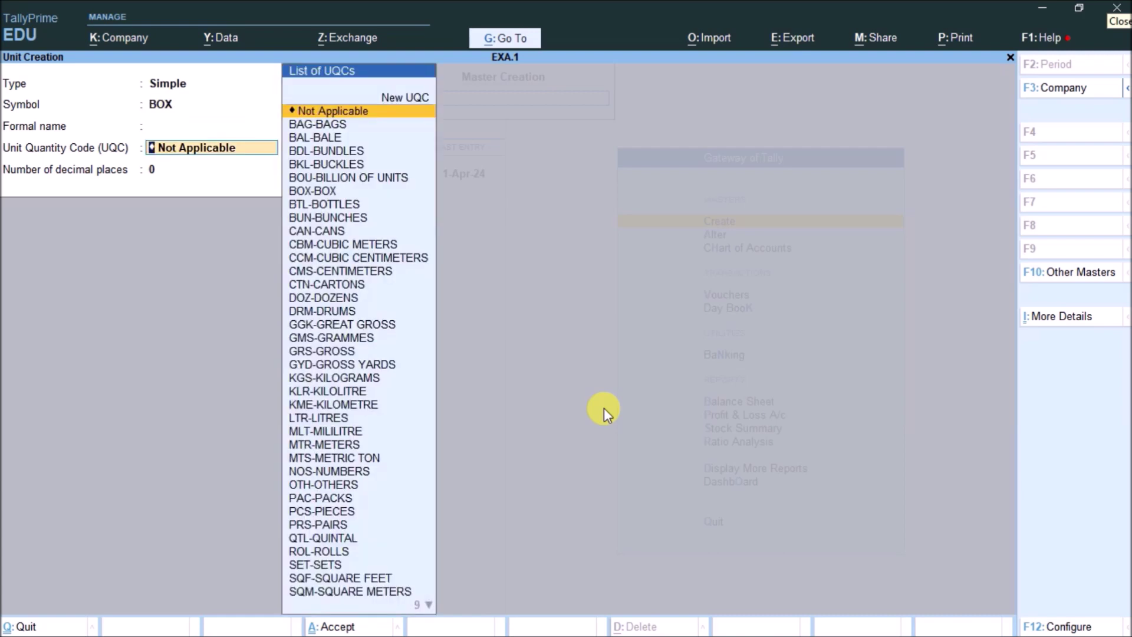
pyautogui.write('bo')
pyautogui.press('Down')
pyautogui.press('Down')
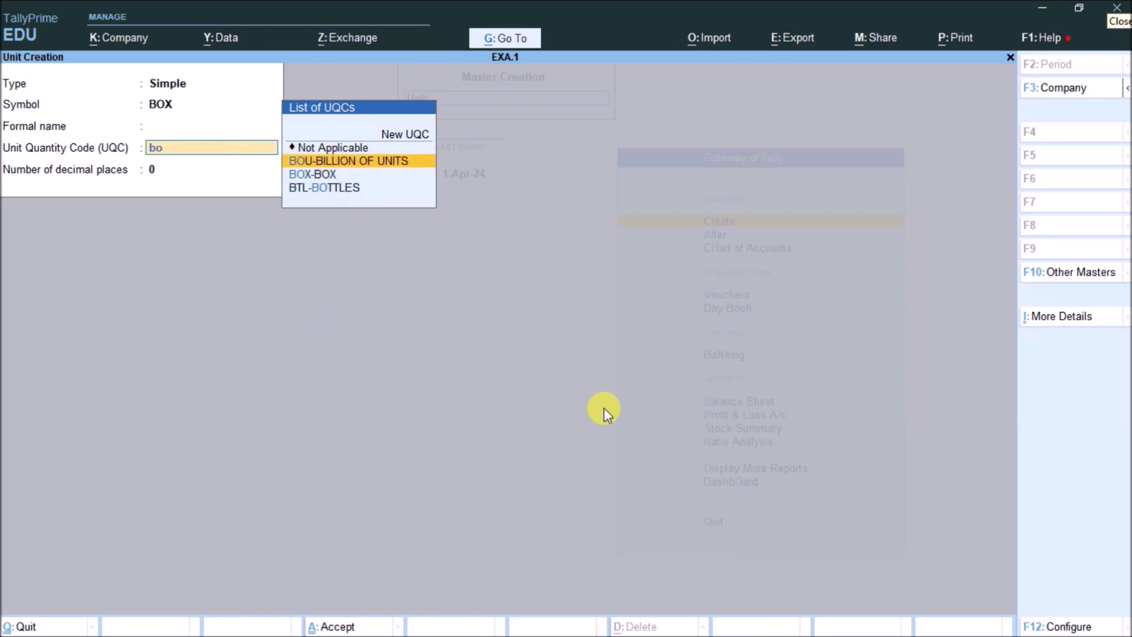
pyautogui.press('Return')
pyautogui.press('BackSpace')
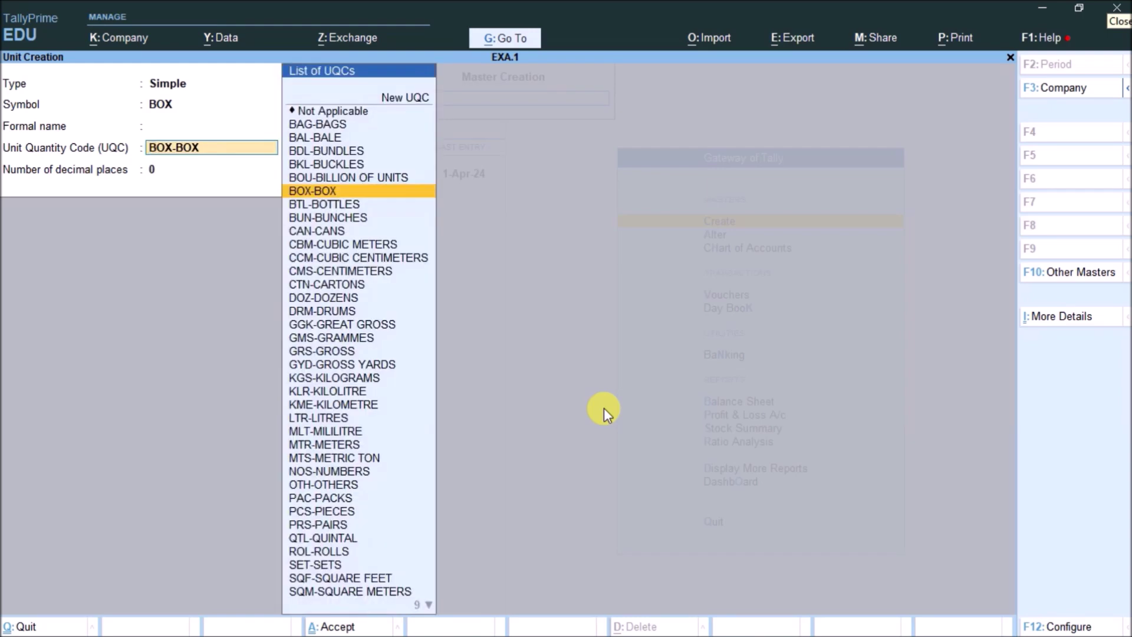
pyautogui.press('Return')
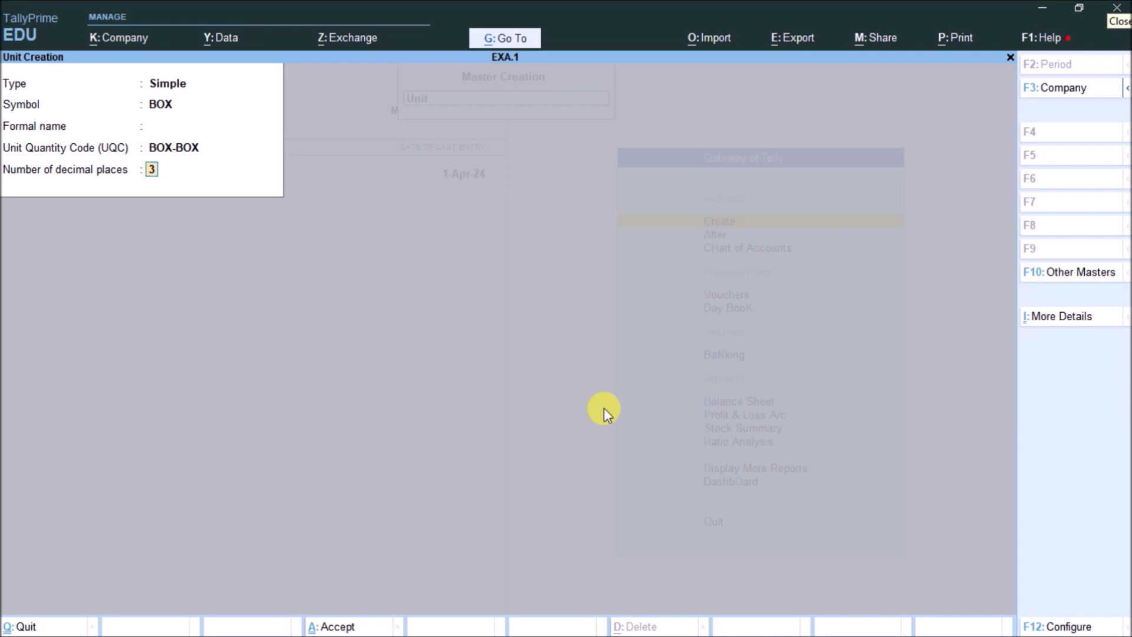
pyautogui.hotkey('shift', 'Tab')
pyautogui.press('Return')
pyautogui.press('Return')
pyautogui.press('Return')
pyautogui.press('Escape')
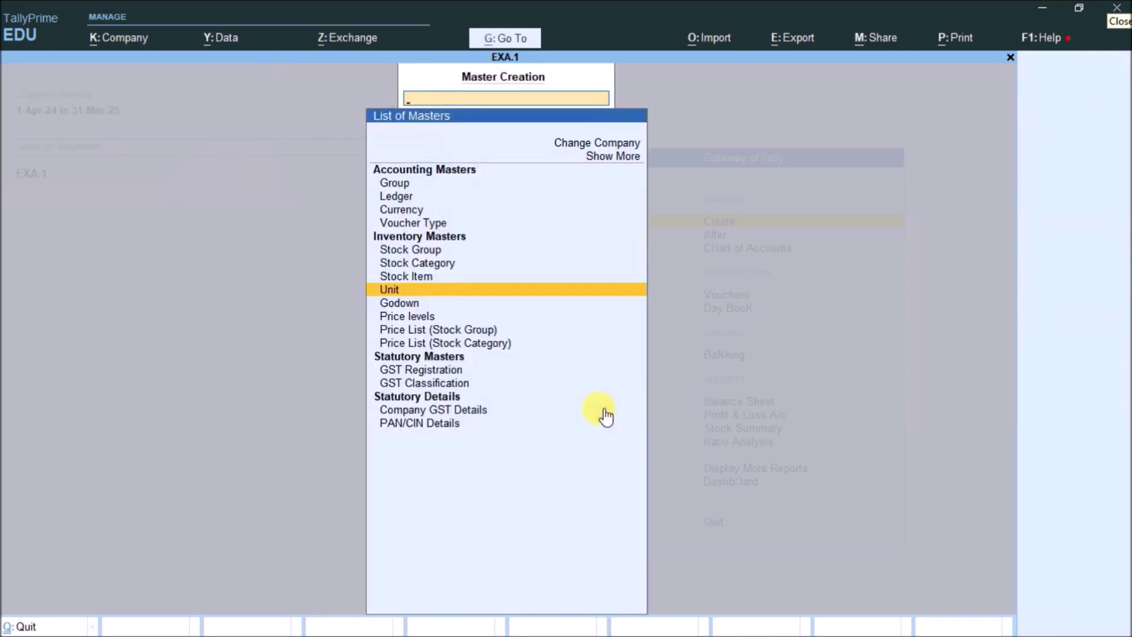
# - Start a new stock item and try to name it Rituraj Register
pyautogui.press('Return')
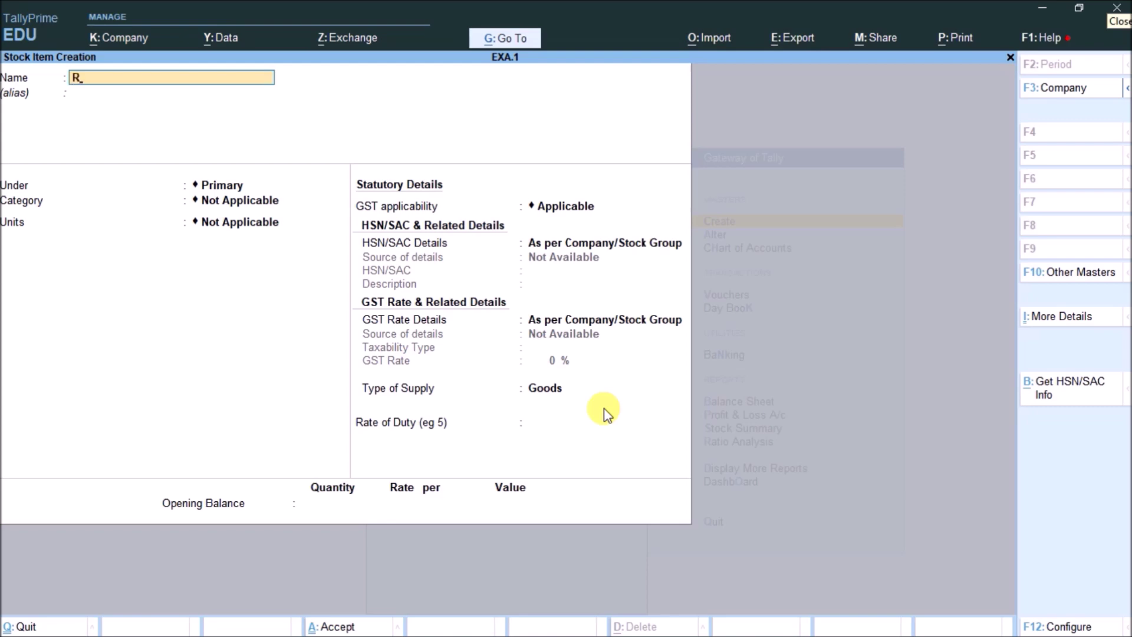
pyautogui.write('rah')
pyautogui.write(' Register')
pyautogui.press('Return')
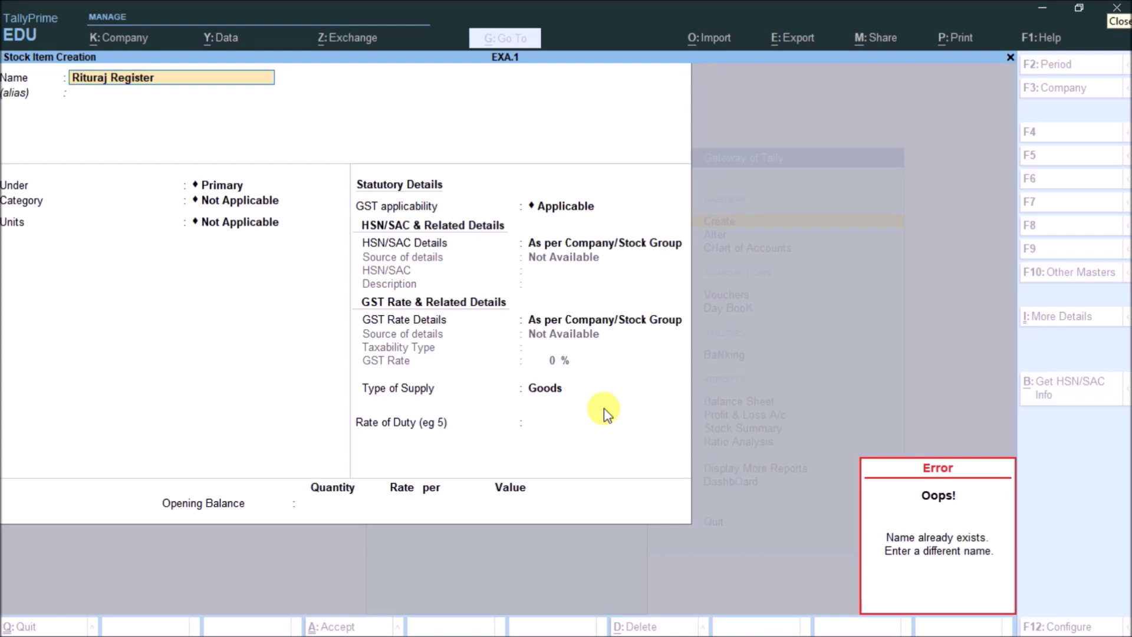
pyautogui.press('Escape')
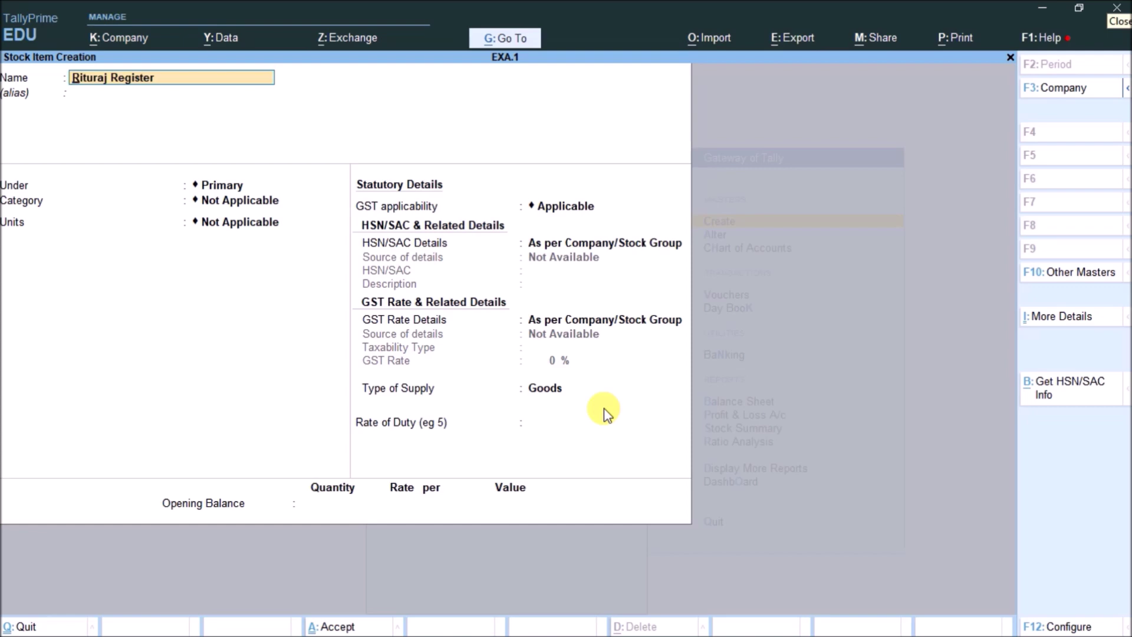
# - Name the new stock item Natraj Register and place it under the Register group with category Not Applicable
pyautogui.write('Natraj Register')
pyautogui.press('Return')
pyautogui.press('Return')
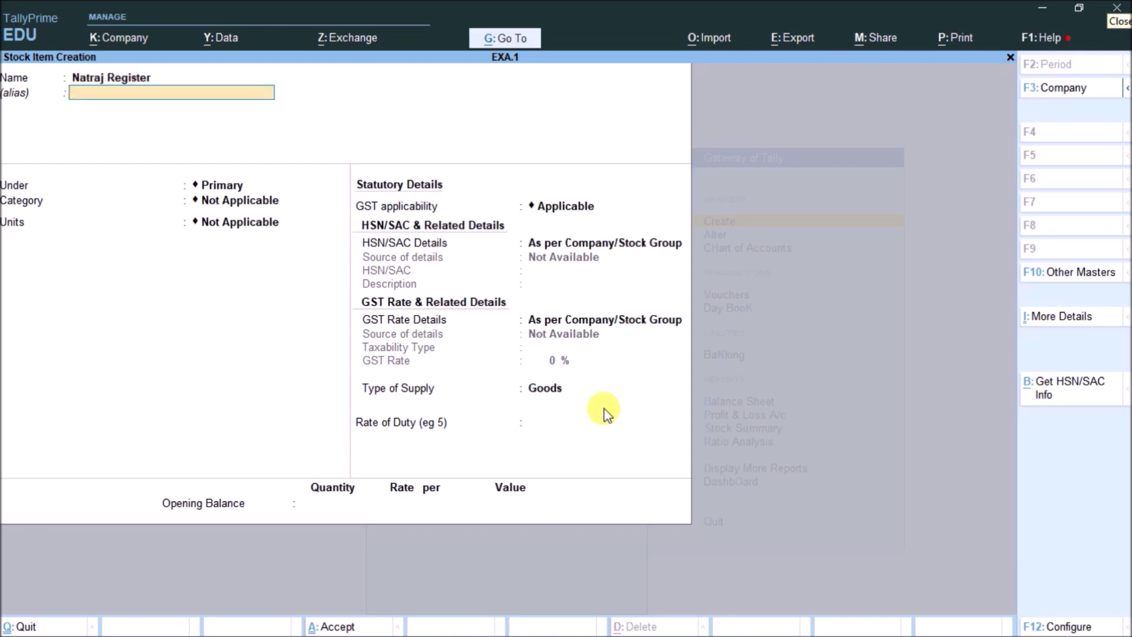
pyautogui.write('Re')
pyautogui.press('Return')
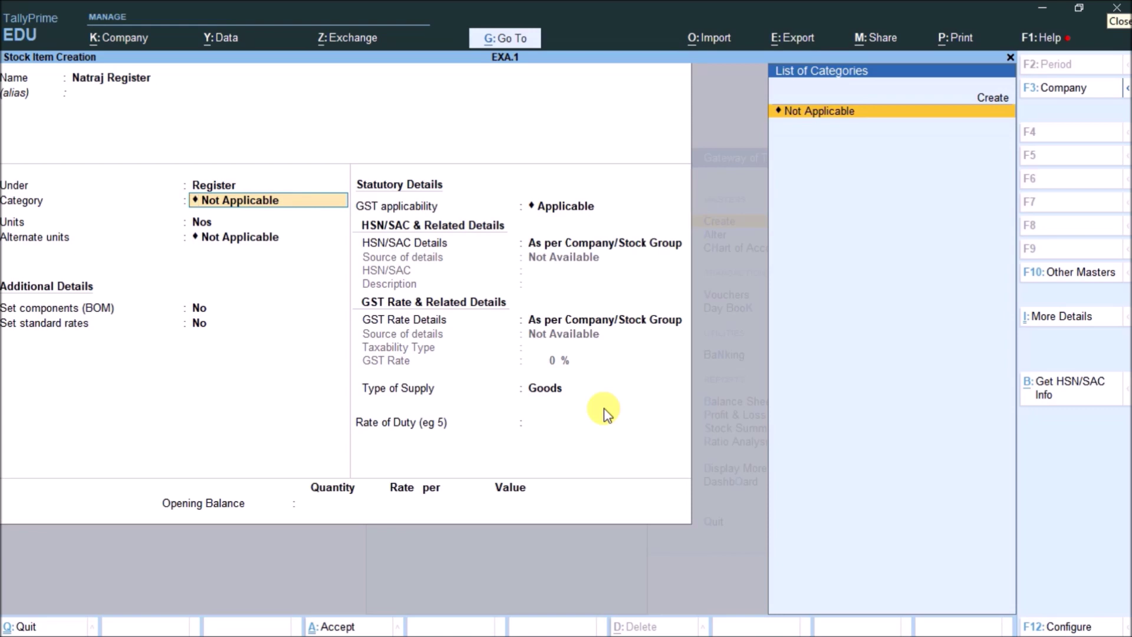
pyautogui.press('Return')
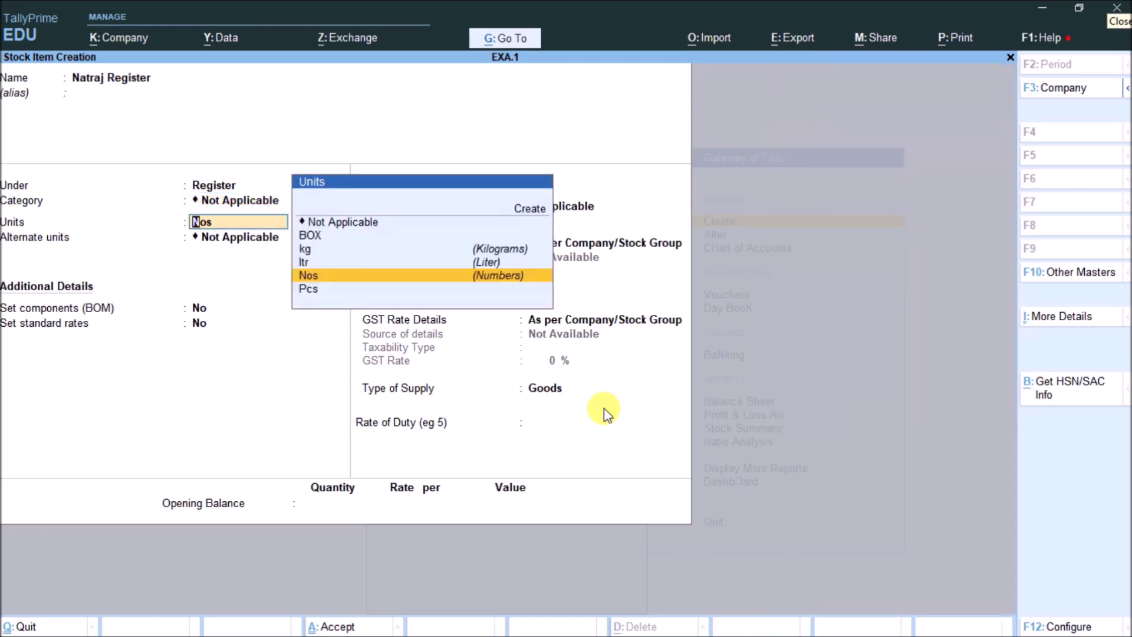
# - Set the item's unit to Pcs and its alternate unit to BOX, where 1 BOX = 10 Pcs
pyautogui.press('Down')
pyautogui.press('Return')
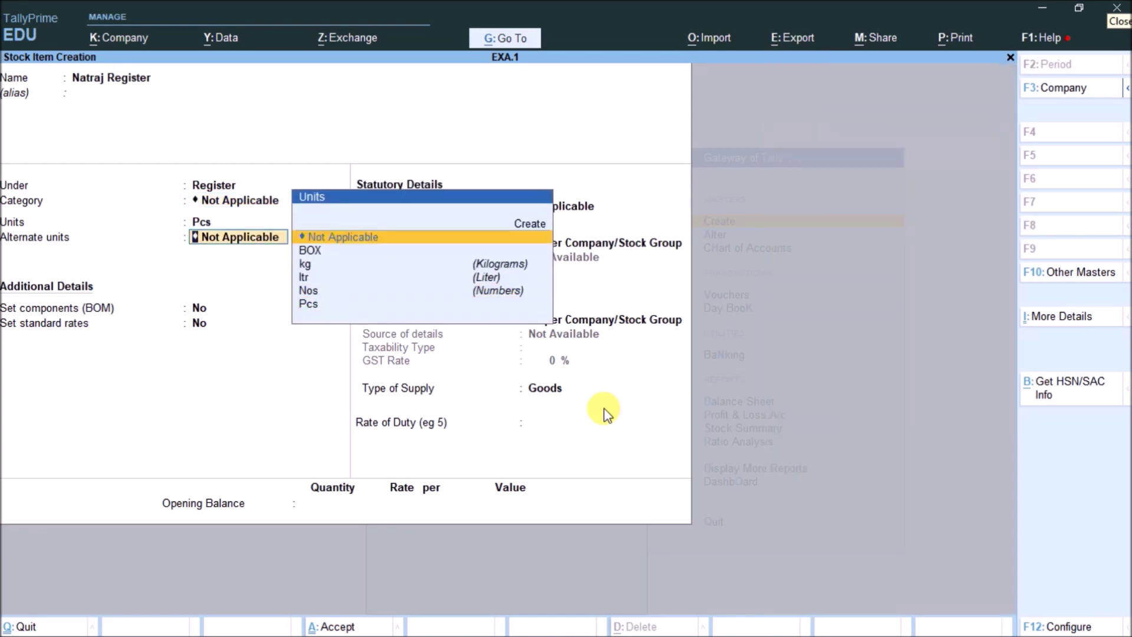
pyautogui.press('Down')
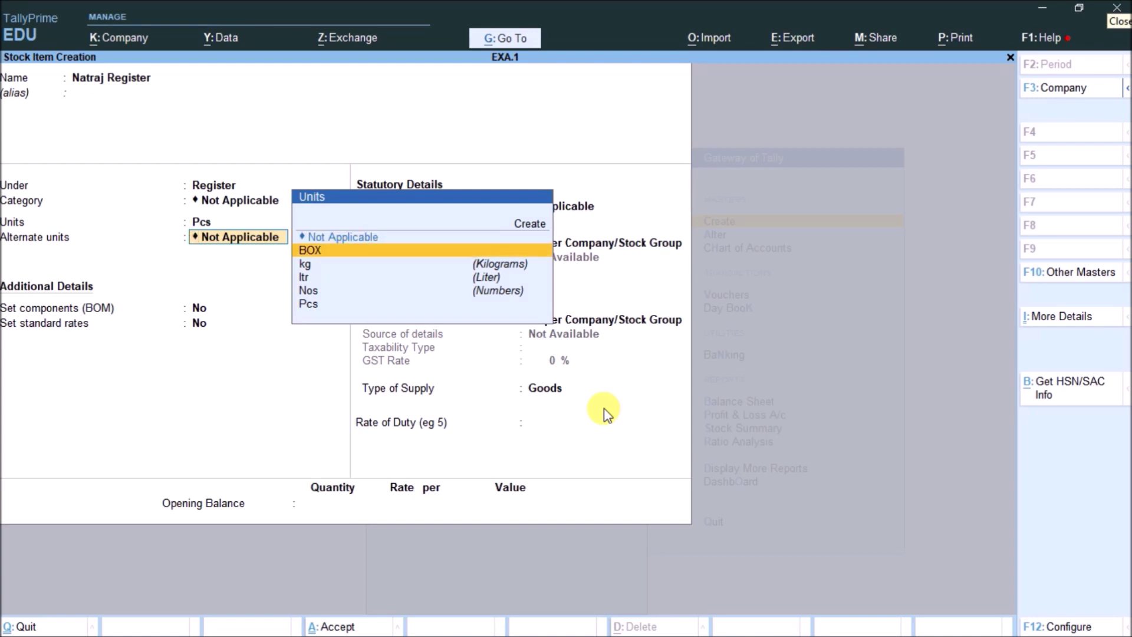
pyautogui.press('Return')
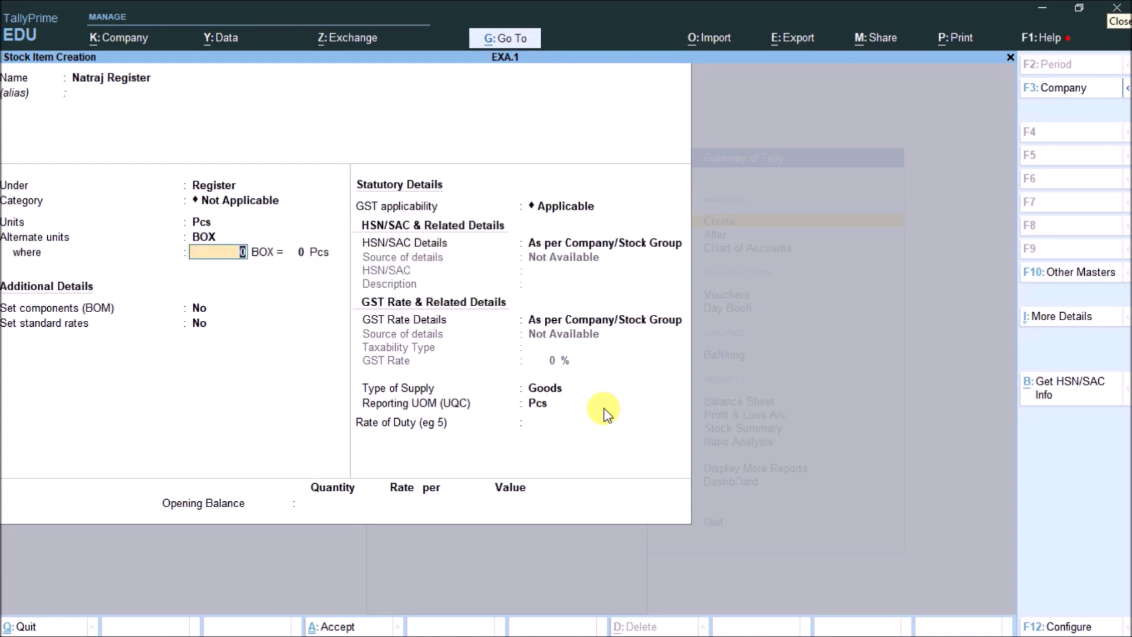
pyautogui.press('Return')
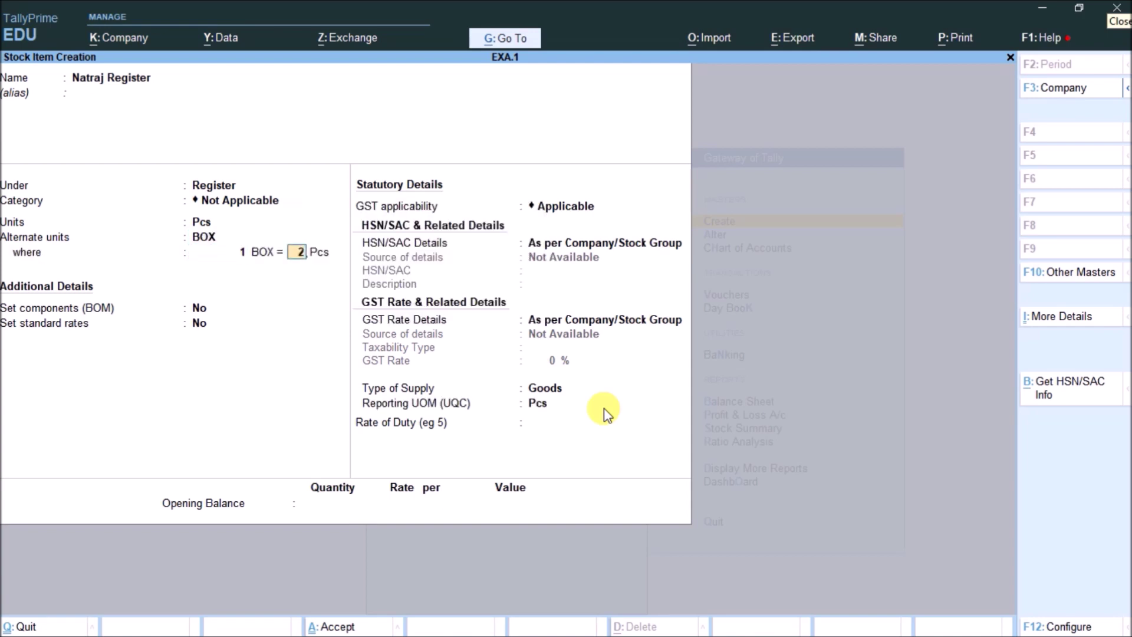
pyautogui.write('10')
pyautogui.press('Return')
# - Check the Use Alternate Units option in the stock item configuration and save the Natraj Register item
pyautogui.press('ctrl')
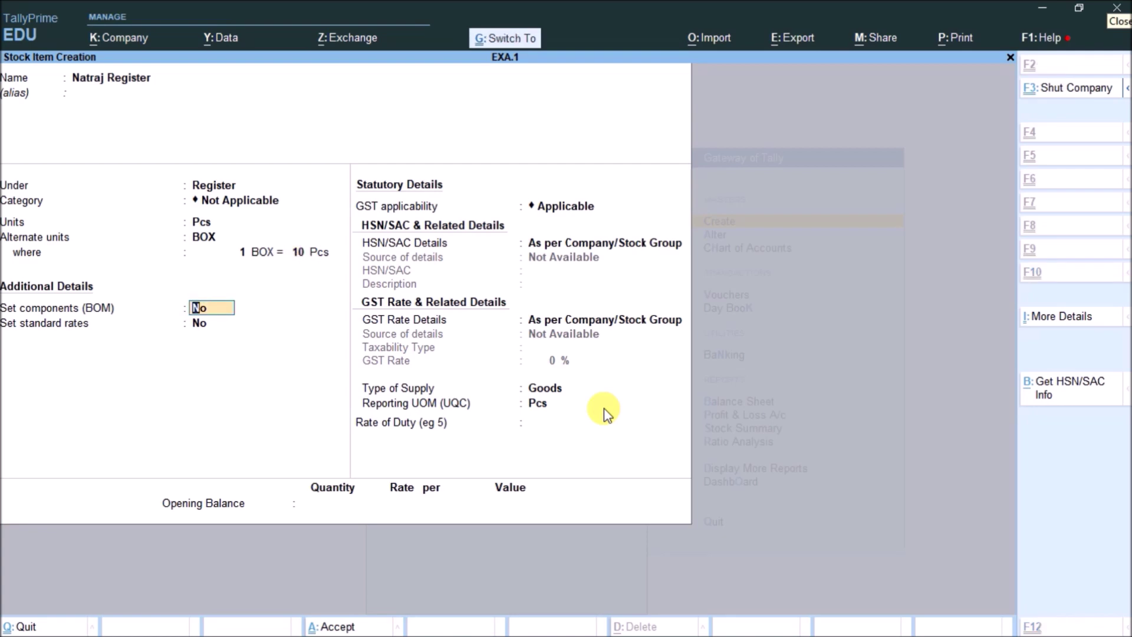
pyautogui.press('F12')
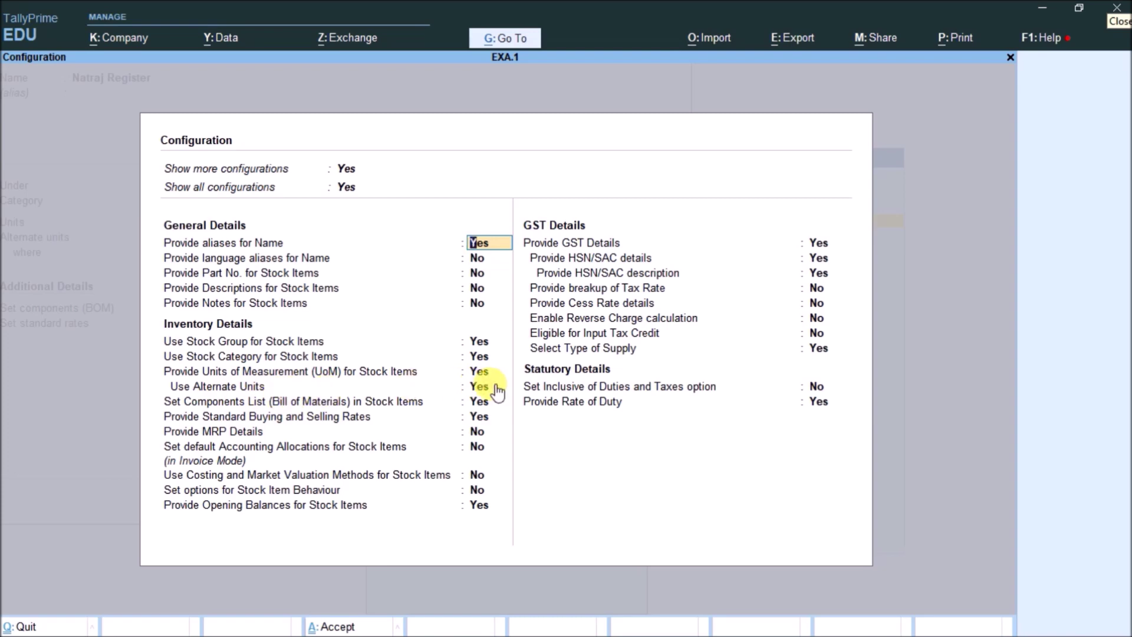
pyautogui.hotkey('ctrl', 'a')
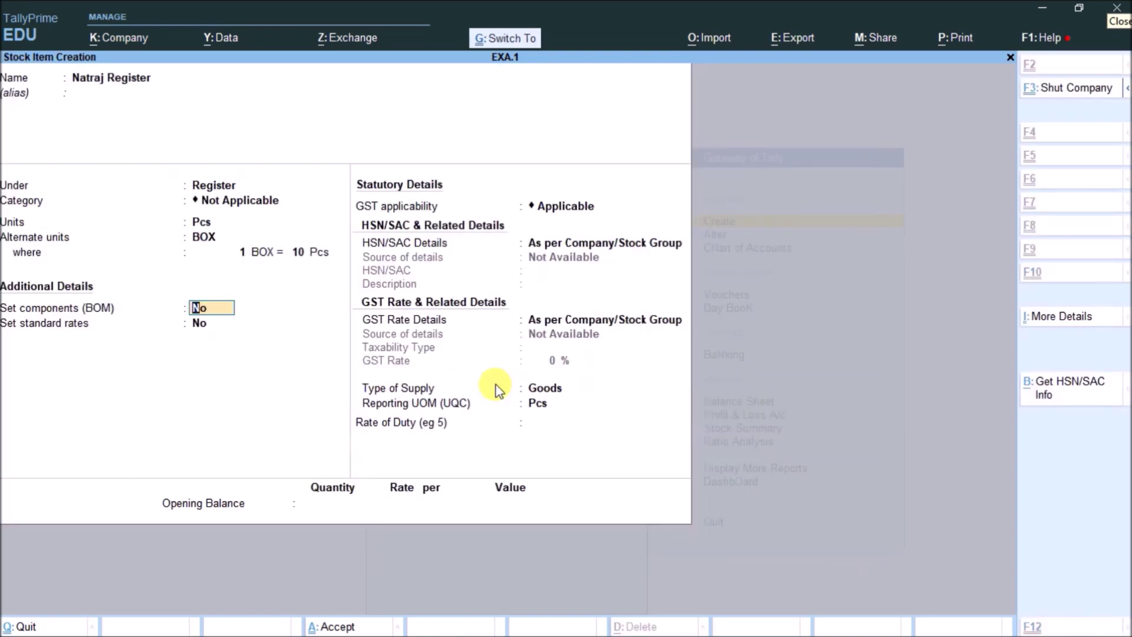
pyautogui.hotkey('ctrl', 'a')
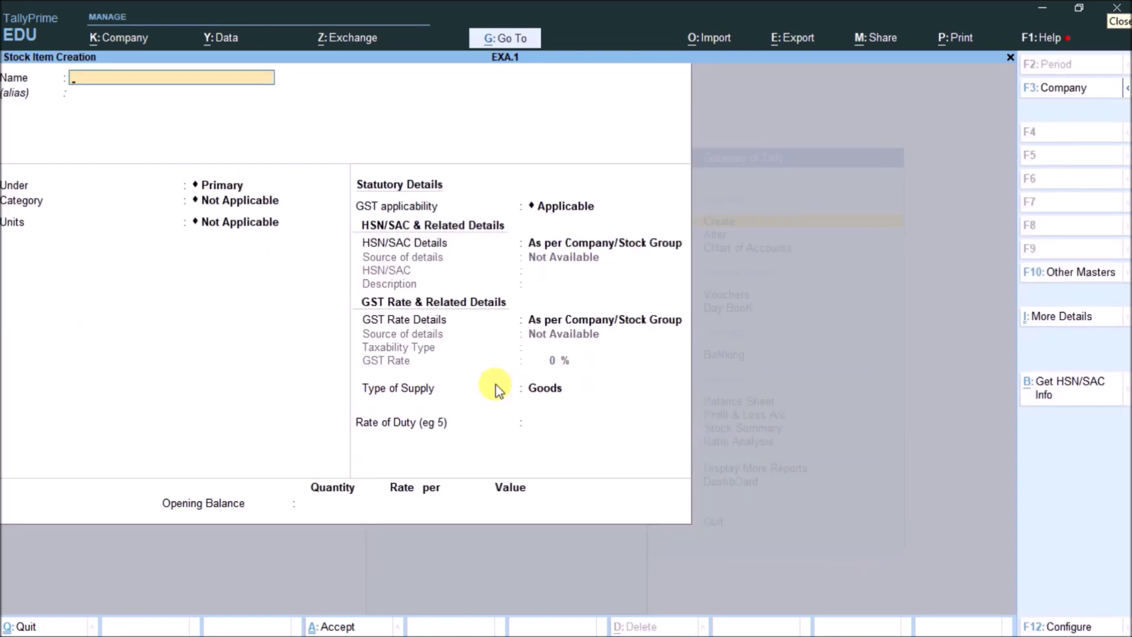
# - Start a purchase voucher with Cash as the party account and PURCHASE as the purchase ledger
pyautogui.press('Escape')
pyautogui.press('Down')
pyautogui.press('Down')
pyautogui.press('Down')
pyautogui.press('Return')
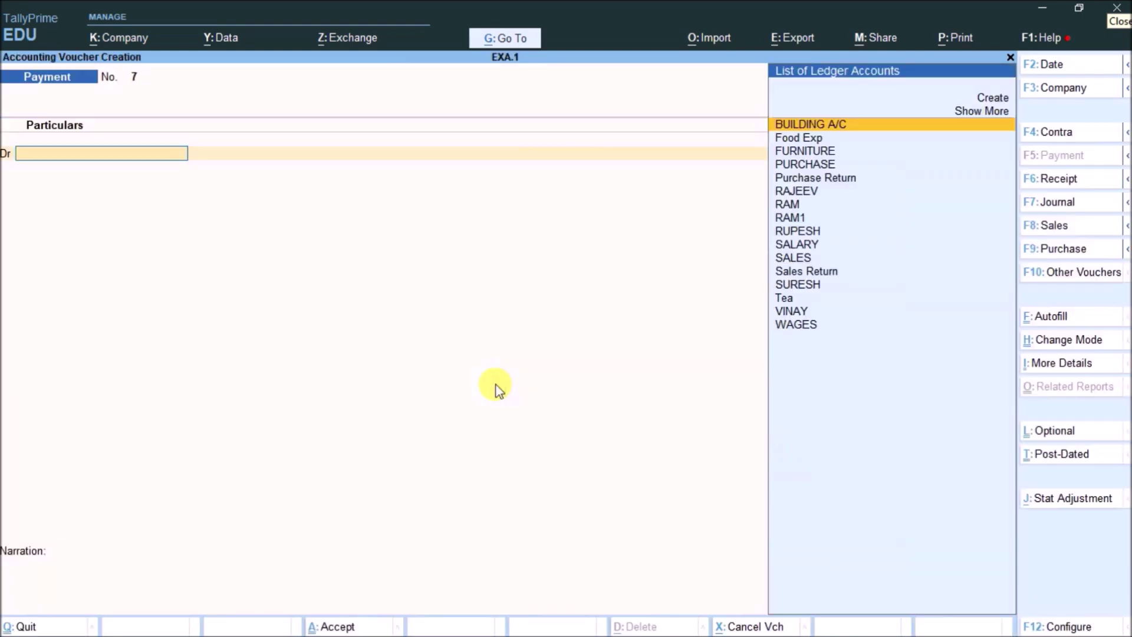
pyautogui.press('F9')
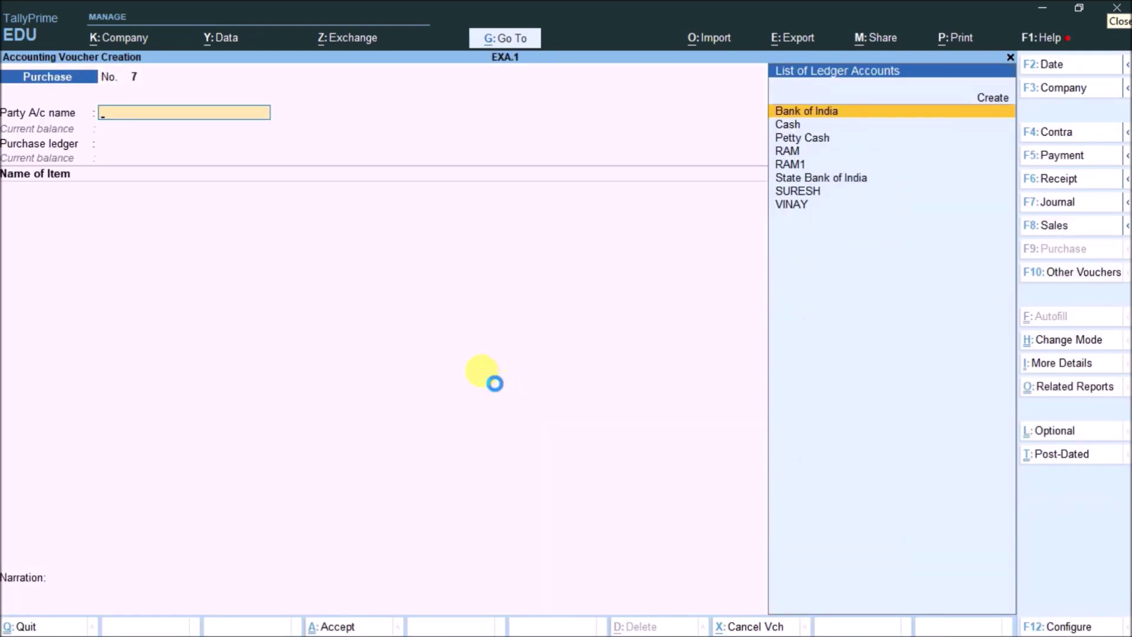
pyautogui.press('Return')
pyautogui.press('Escape')
pyautogui.press('Down')
pyautogui.press('Return')
pyautogui.hotkey('ctrl', 'a')
pyautogui.press('Return')
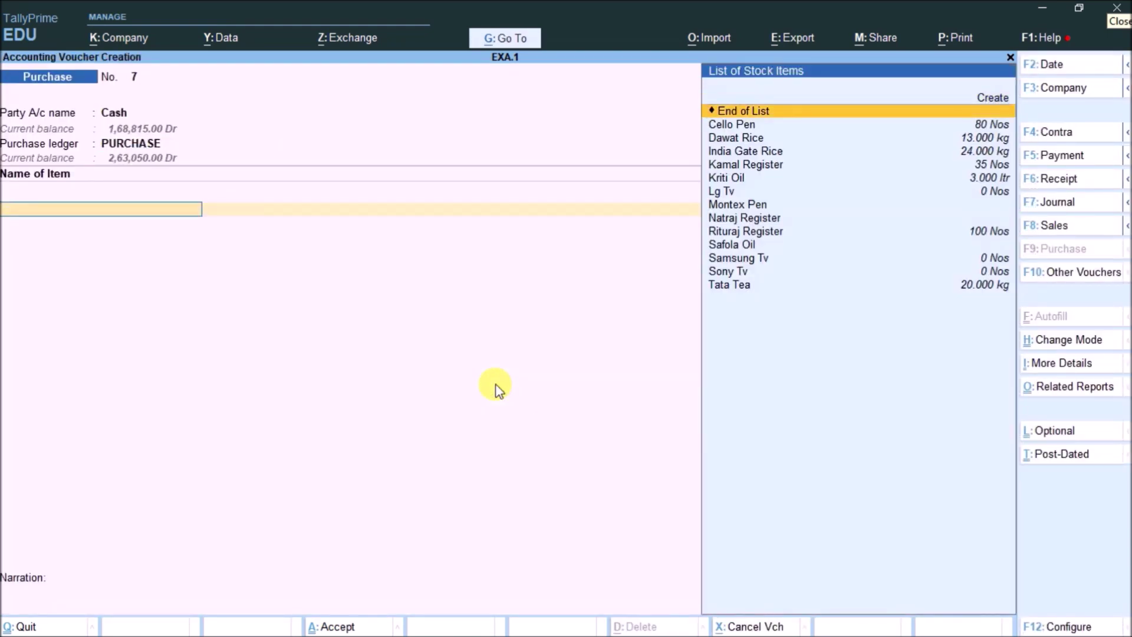
# - Add Cello Pen to the purchase voucher with a quantity of 10 in the Ab Road godown
pyautogui.press('Down')
pyautogui.press('Return')
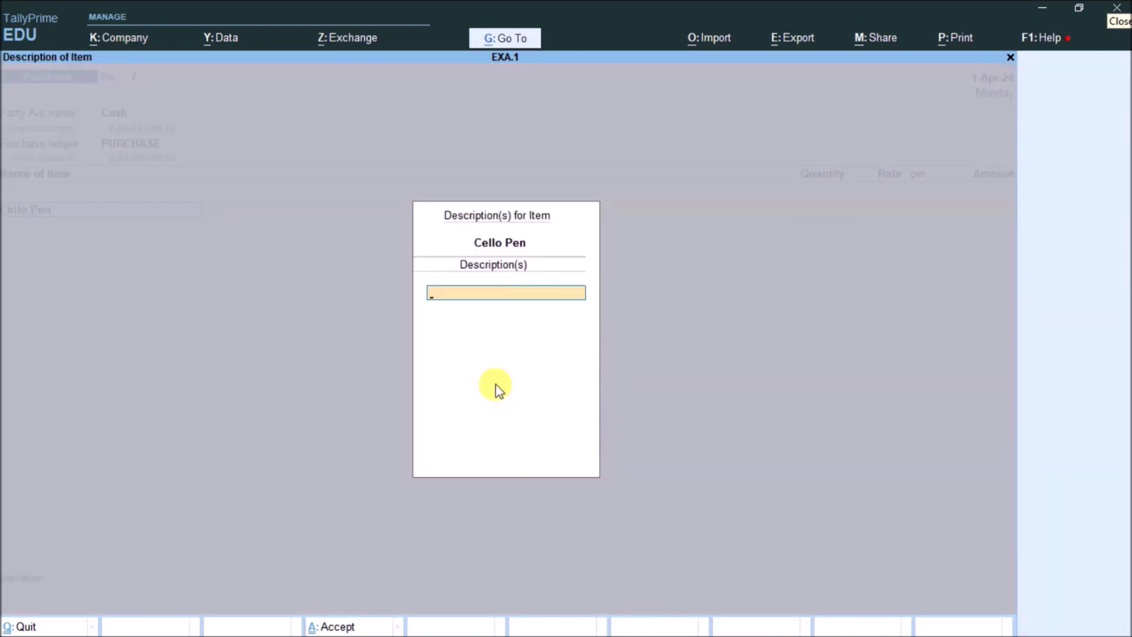
pyautogui.press('Return')
pyautogui.press('Return')
pyautogui.write('10')
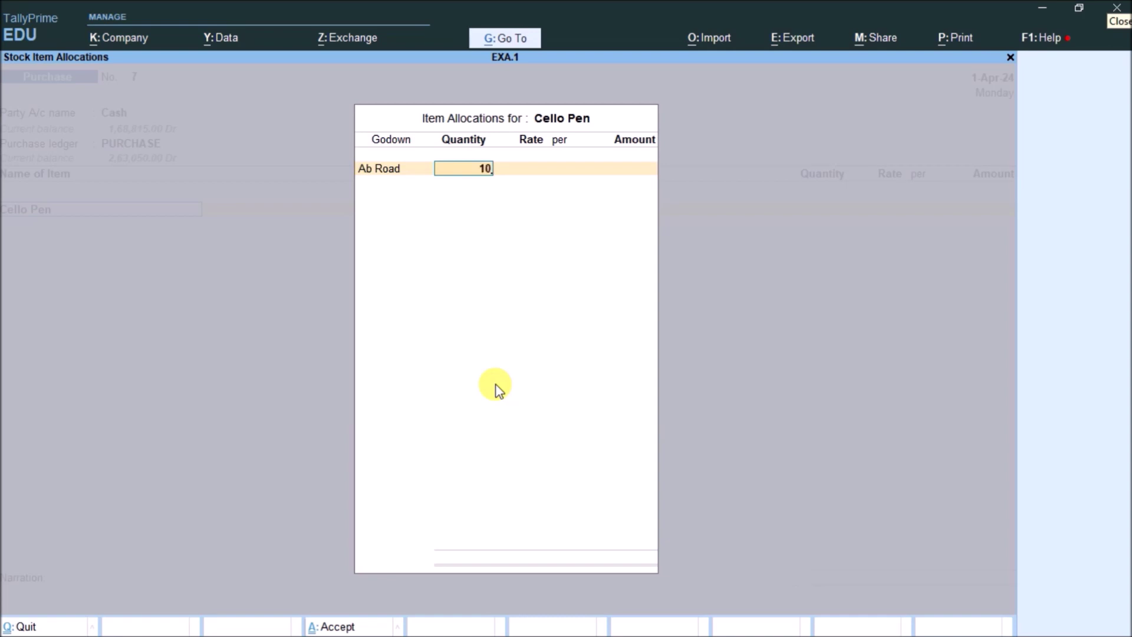
pyautogui.press('Return')
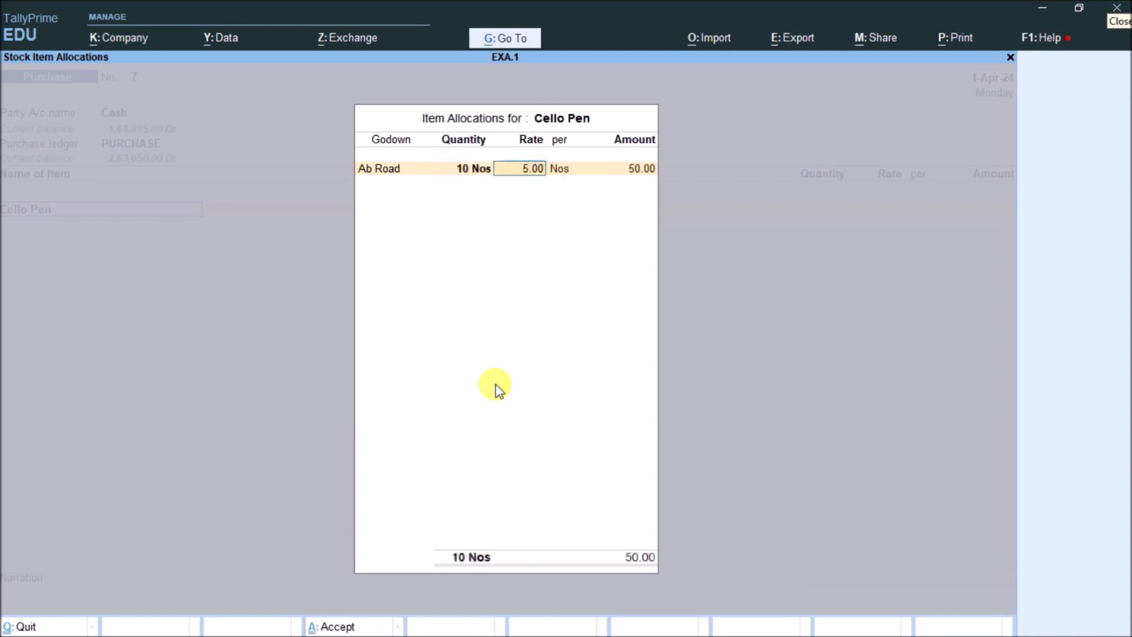
# - Try to enter Cello Pen's quantity in boxes as 10, and back out to the item selection
pyautogui.press('BackSpace')
pyautogui.write('10 bo')
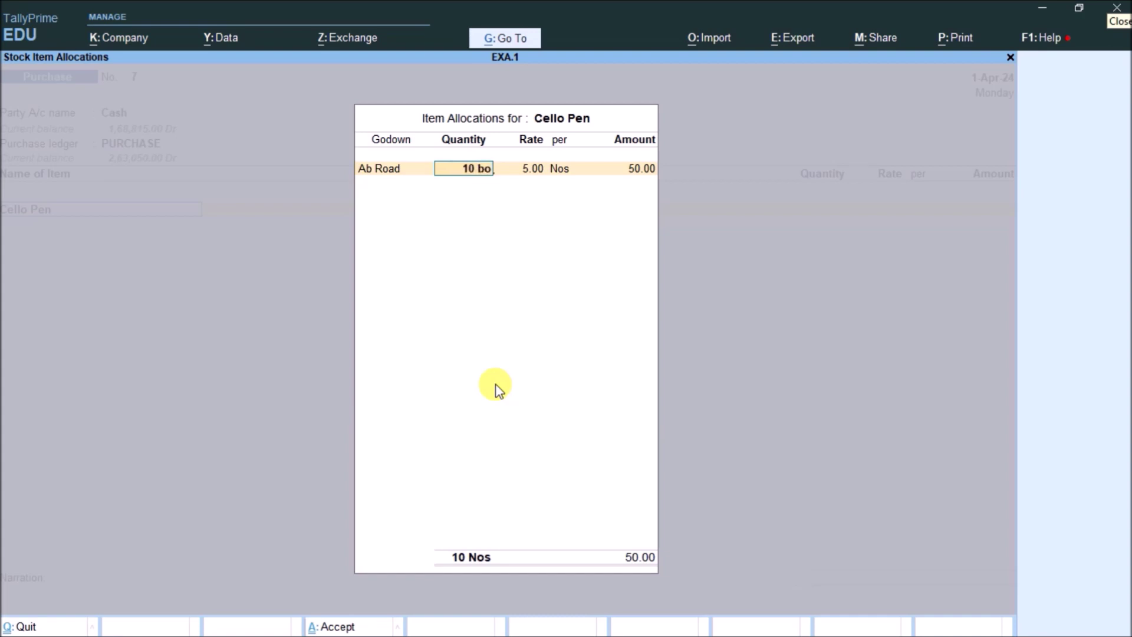
pyautogui.press('BackSpace')
pyautogui.press('BackSpace')
pyautogui.press('BackSpace')
pyautogui.press('BackSpace')
pyautogui.press('BackSpace')
pyautogui.press('BackSpace')
pyautogui.press('Escape')
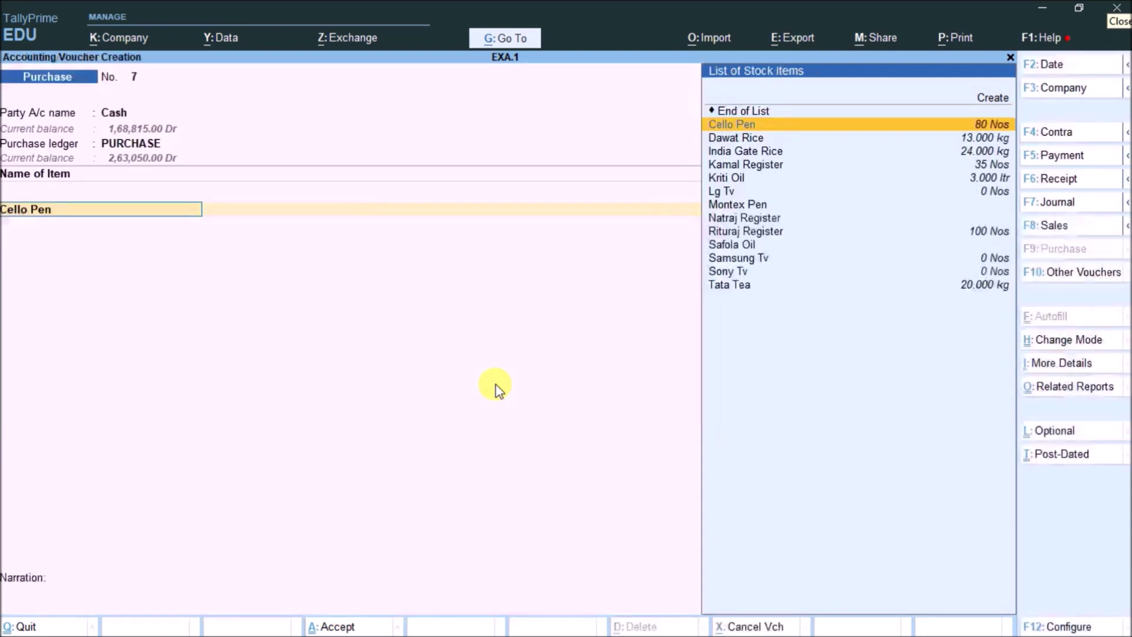
# - Replace the voucher item with Natraj Register and enter a quantity of 5 Pcs in the Ab Road godown
pyautogui.press('Down')
pyautogui.press('Down')
pyautogui.press('Down')
pyautogui.press('Down')
pyautogui.press('Down')
pyautogui.press('Down')
pyautogui.press('Down')
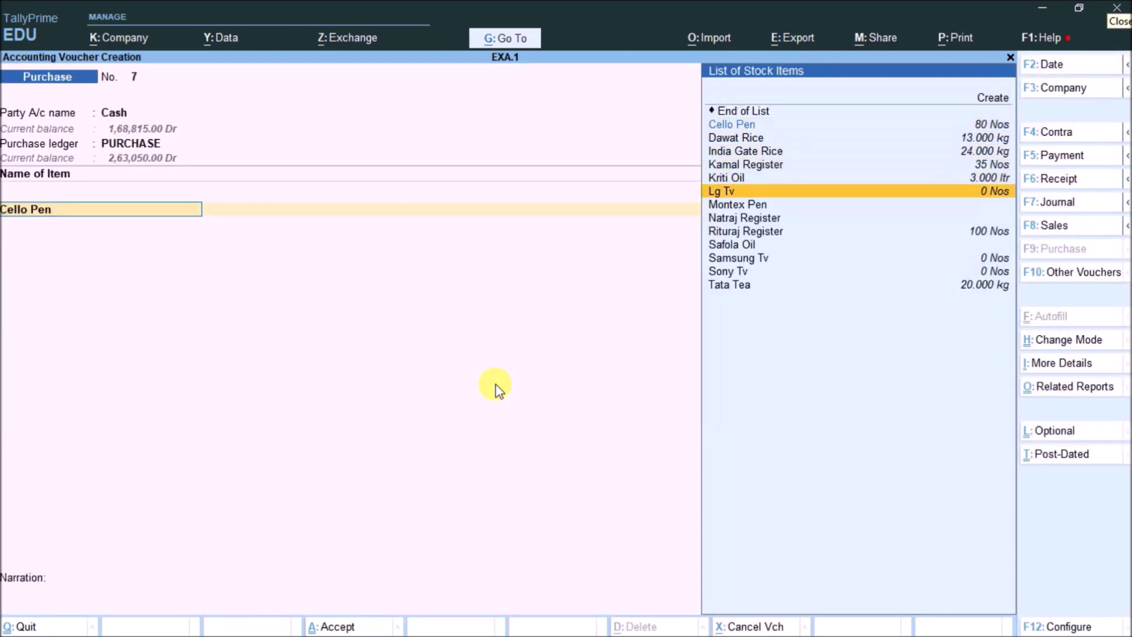
pyautogui.press('Return')
pyautogui.press('Return')
pyautogui.press('Return')
pyautogui.write('5')
pyautogui.press('Return')
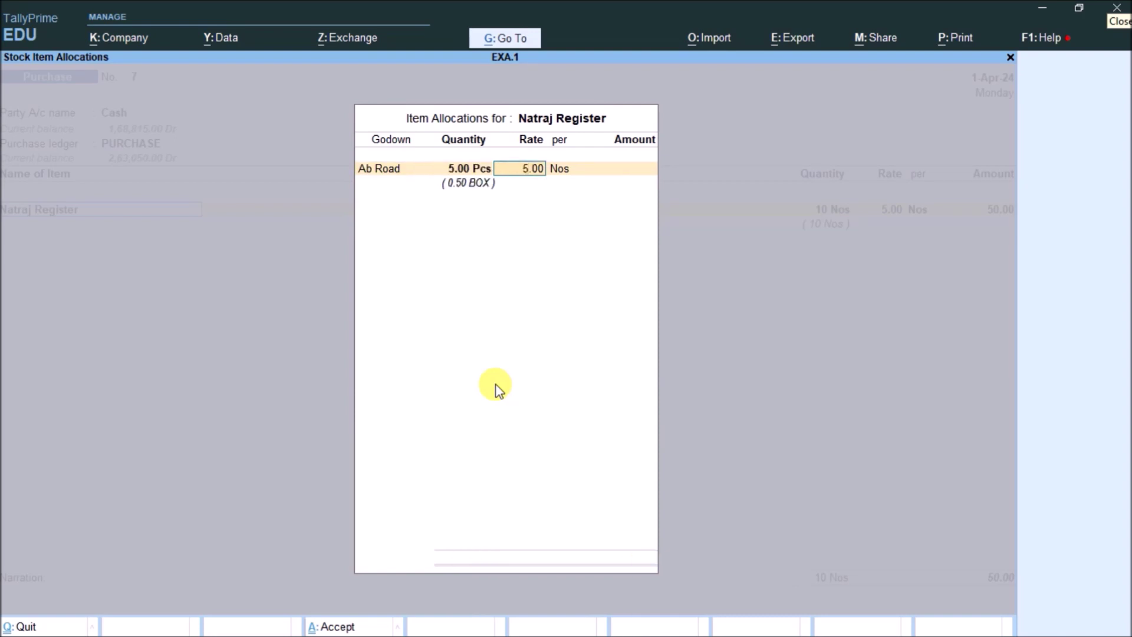
# - Set Natraj Register's quantity to 25 Pcs in the Ab Road allocation
pyautogui.press('Return')
pyautogui.press('BackSpace')
pyautogui.press('BackSpace')
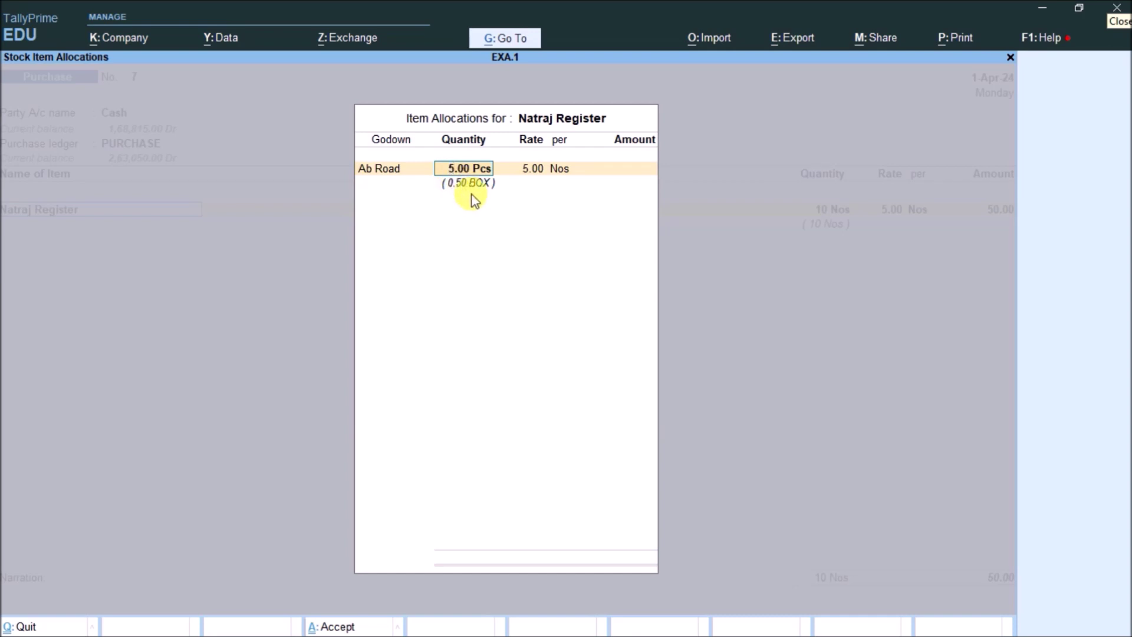
pyautogui.write('25')
pyautogui.press('Return')
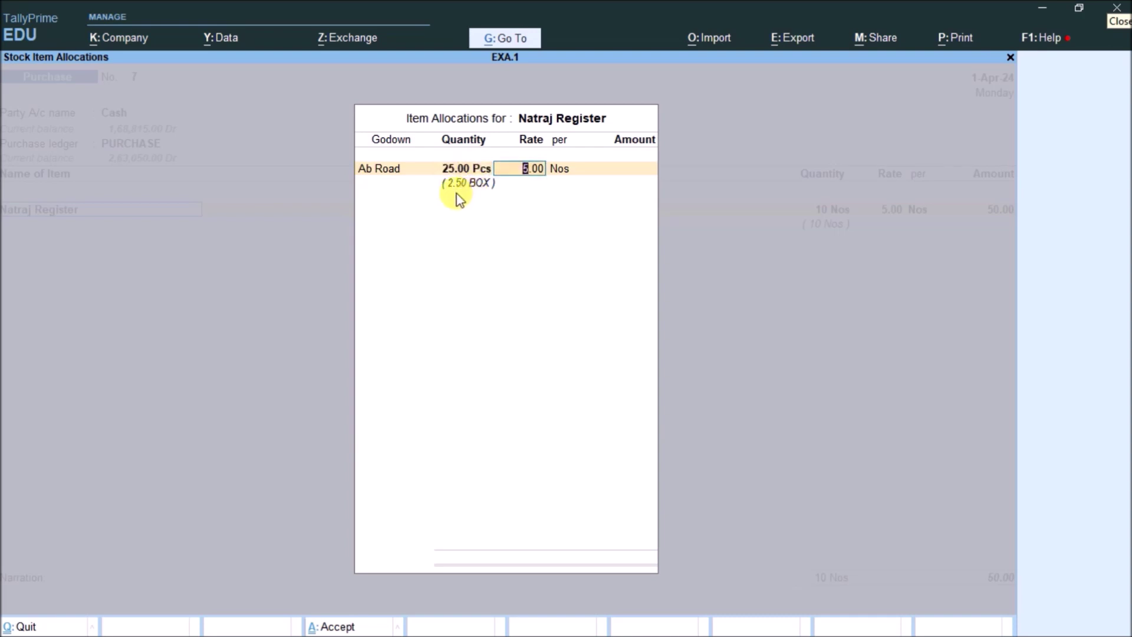
# - Set Natraj Register's quantity to 20 Pcs at a rate of 38 per BOX and accept the allocation
pyautogui.press('BackSpace')
pyautogui.write('20')
pyautogui.press('Return')
pyautogui.write('38')
pyautogui.press('Return')
pyautogui.write('box')
pyautogui.press('Return')
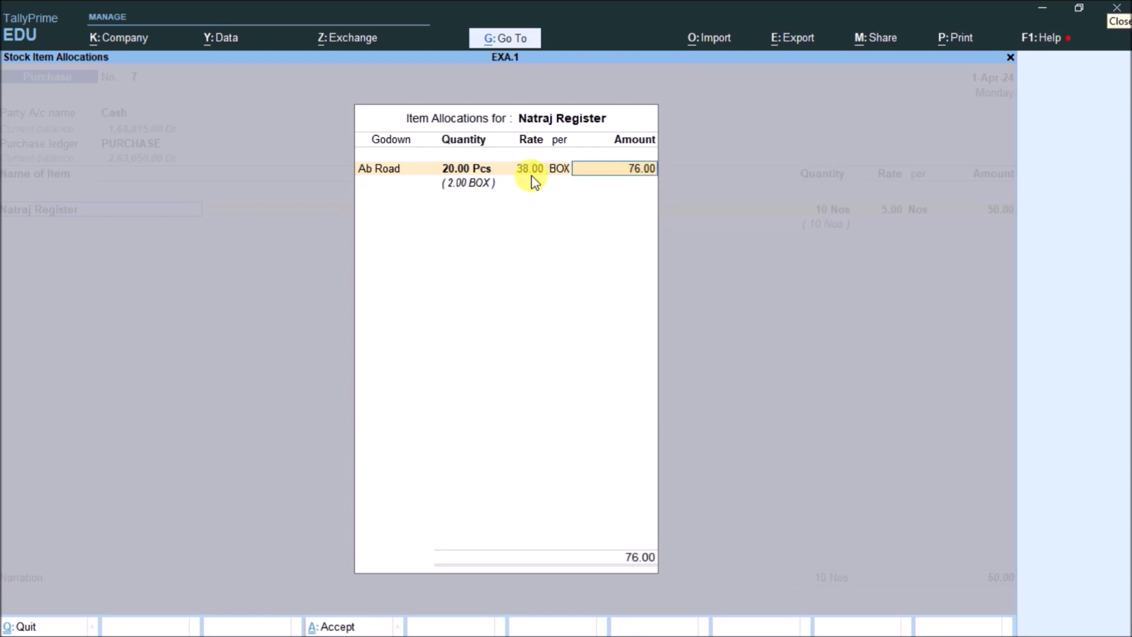
pyautogui.press('Return')
pyautogui.press('Return')
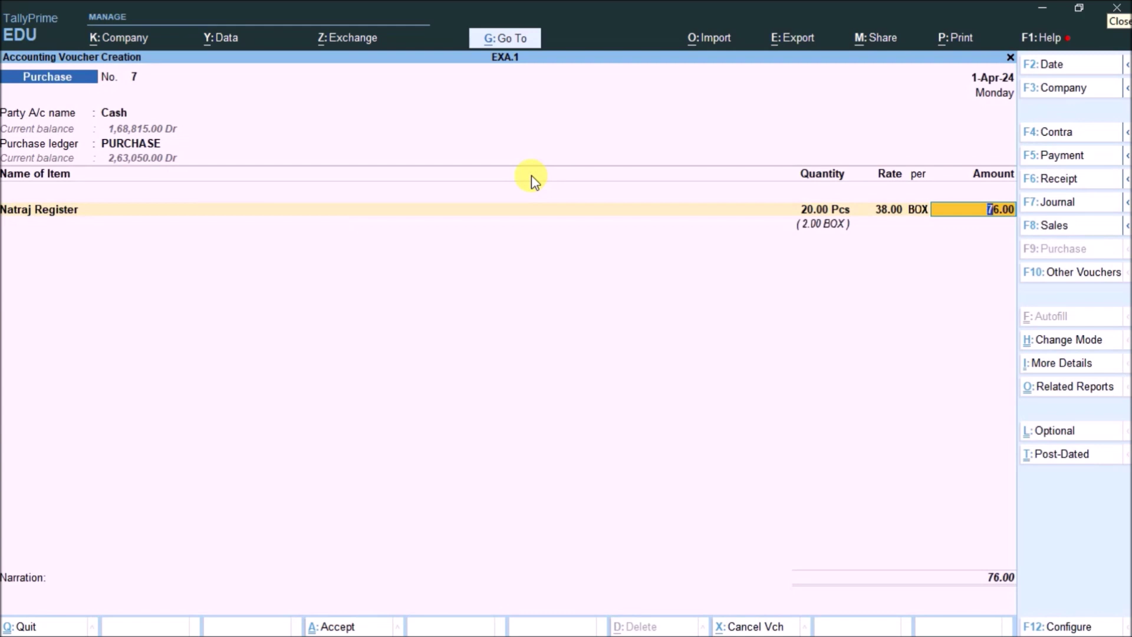
# - Add India Gate Rice as the second voucher item, allocated to the Ab Road godown
pyautogui.press('Return')
pyautogui.press('Down')
pyautogui.press('Down')
pyautogui.press('Down')
pyautogui.press('Return')
pyautogui.press('Return')
pyautogui.press('Return')
# - Try to enter India Gate Rice's quantity as 10 in boxes and in pcs, and back out of its allocation
pyautogui.write('10')
pyautogui.write('.')
pyautogui.write(' box')
pyautogui.press('BackSpace')
pyautogui.press('BackSpace')
pyautogui.press('BackSpace')
pyautogui.press('BackSpace')
pyautogui.write('pcs')
pyautogui.press('Escape')
pyautogui.press('Escape')
# - Return to Natraj Register's Ab Road allocation and set its quantity to 50 Pcs
pyautogui.press('Return')
pyautogui.press('BackSpace')
pyautogui.press('BackSpace')
pyautogui.press('Return')
pyautogui.press('Return')
pyautogui.press('Return')
pyautogui.press('Return')
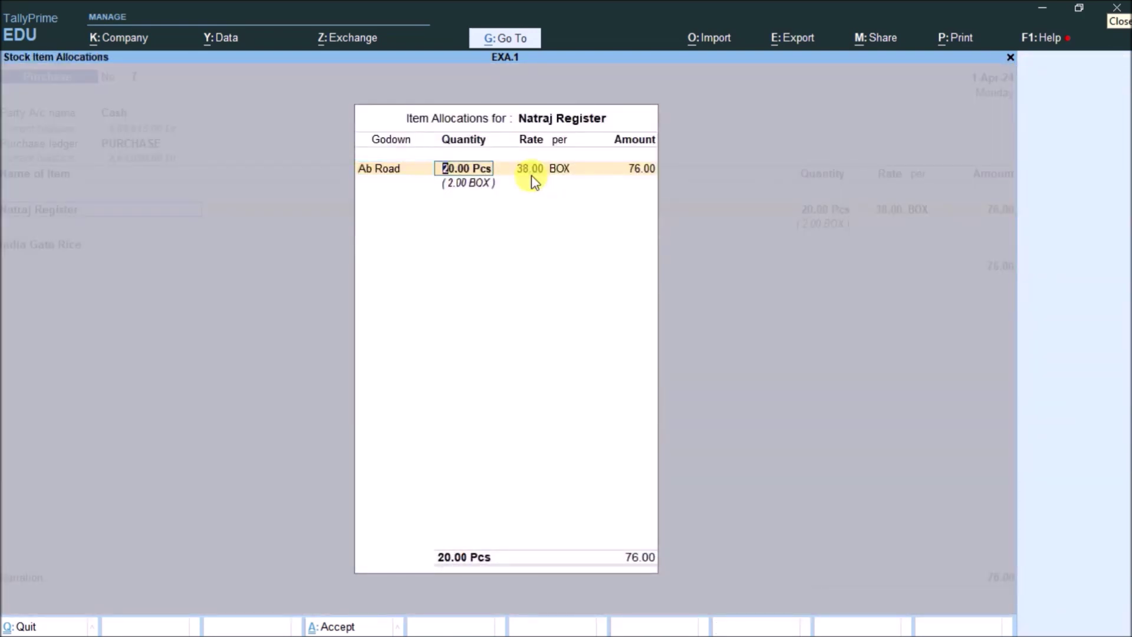
pyautogui.write('50')
pyautogui.press('Return')
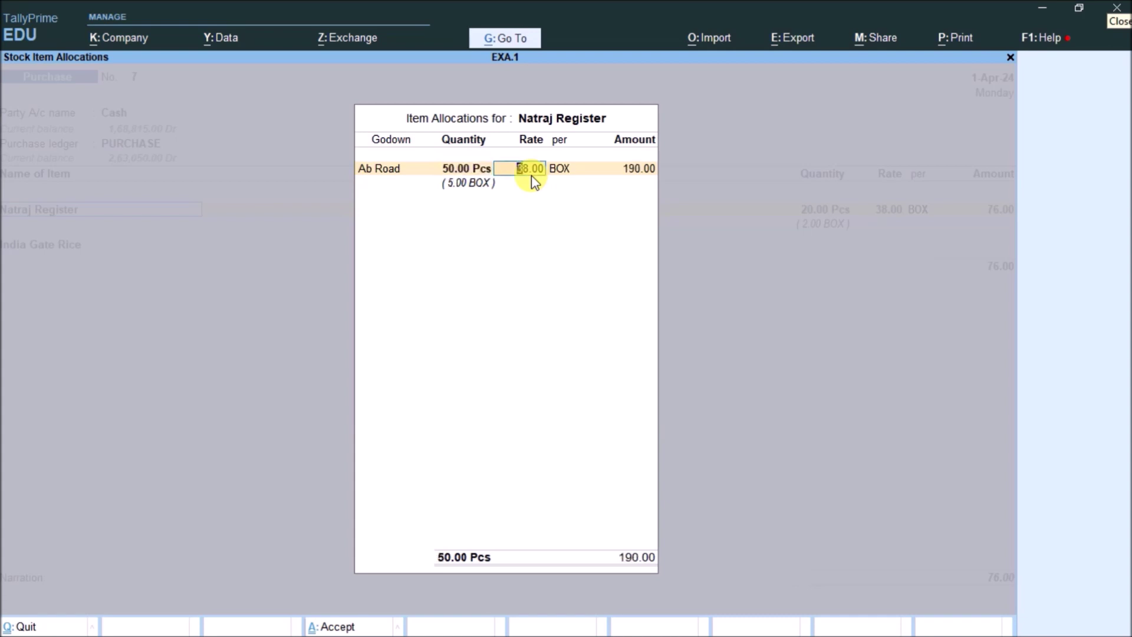
# - Set Natraj Register's rate to 4 per Pcs
pyautogui.write('4')
pyautogui.press('Return')
pyautogui.write('p')
pyautogui.press('Return')
# - Set Natraj Register's quantity to 500 Pcs at a rate of 100 per BOX and accept the allocation
pyautogui.press('BackSpace')
pyautogui.press('BackSpace')
pyautogui.press('BackSpace')
pyautogui.write('5')
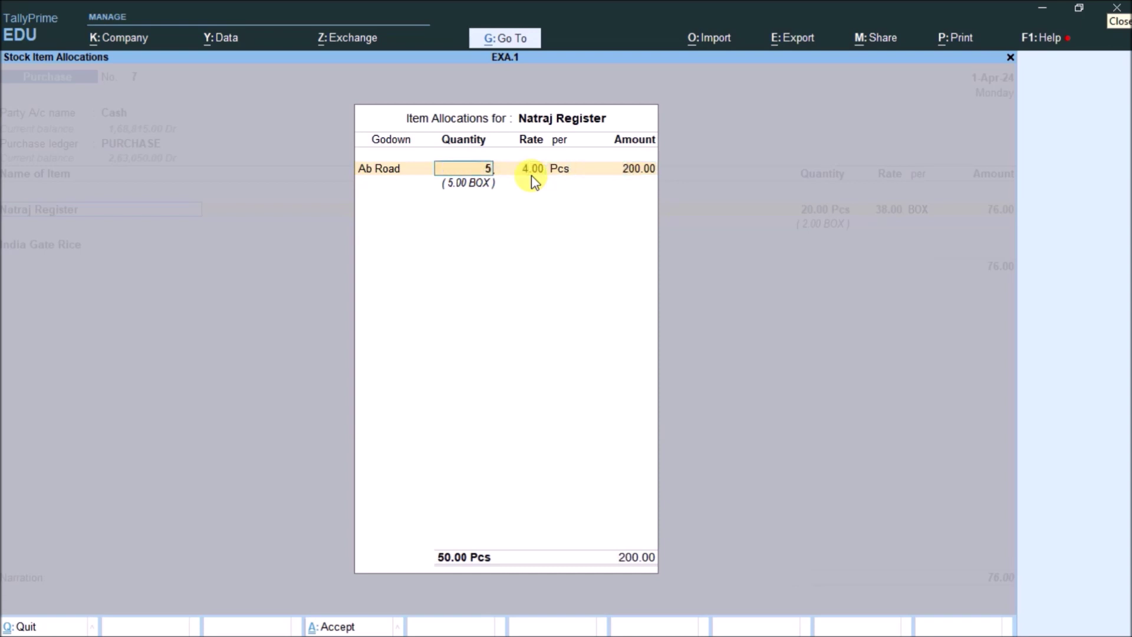
pyautogui.write('00')
pyautogui.press('Return')
pyautogui.write('100')
pyautogui.press('Return')
pyautogui.write('BOX')
pyautogui.press('Return')
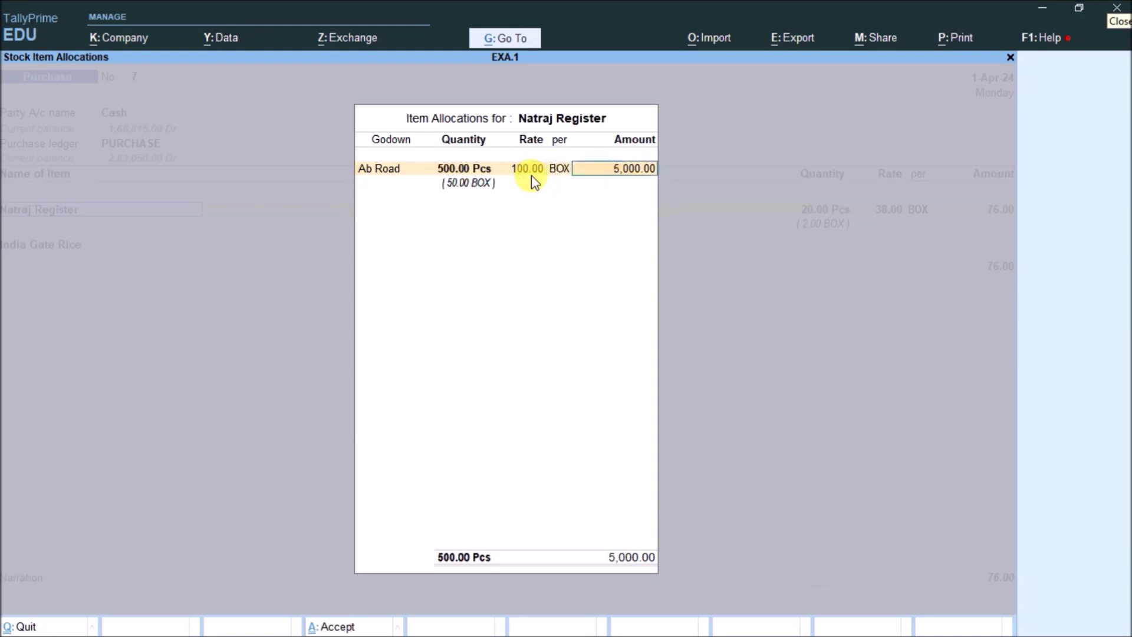
pyautogui.press('Return')
pyautogui.press('Return')
# - Leave India Gate Rice's description blank and accept its Ab Road allocation without a quantity, rate or amount
pyautogui.press('Return')
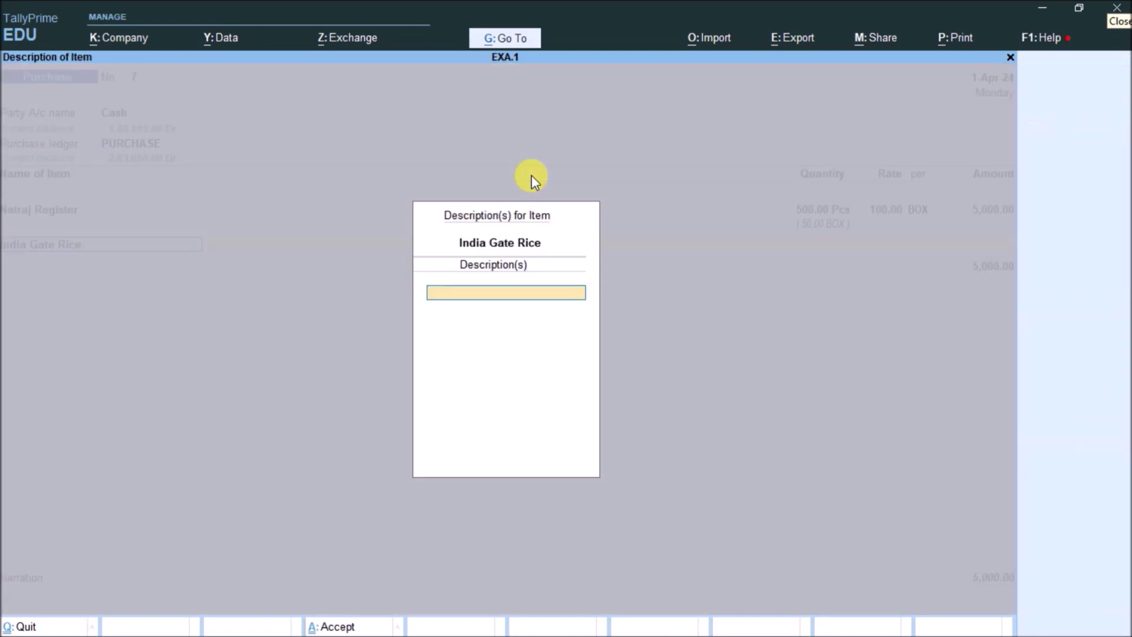
pyautogui.press('Return')
pyautogui.press('Return')
pyautogui.press('Return')
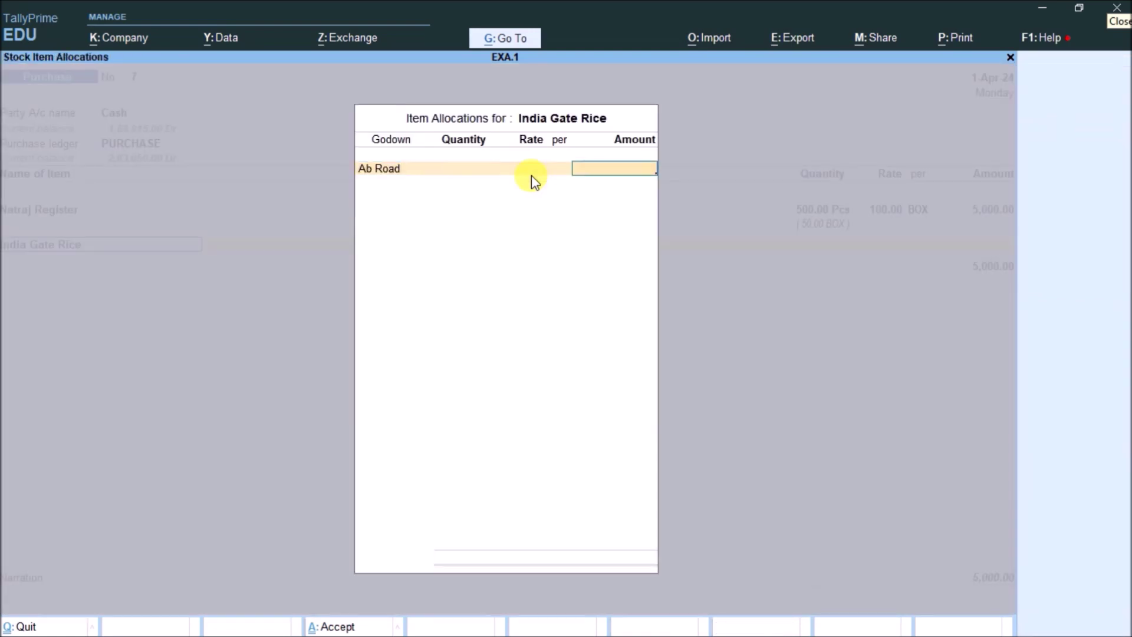
pyautogui.press('Return')
pyautogui.press('Return')
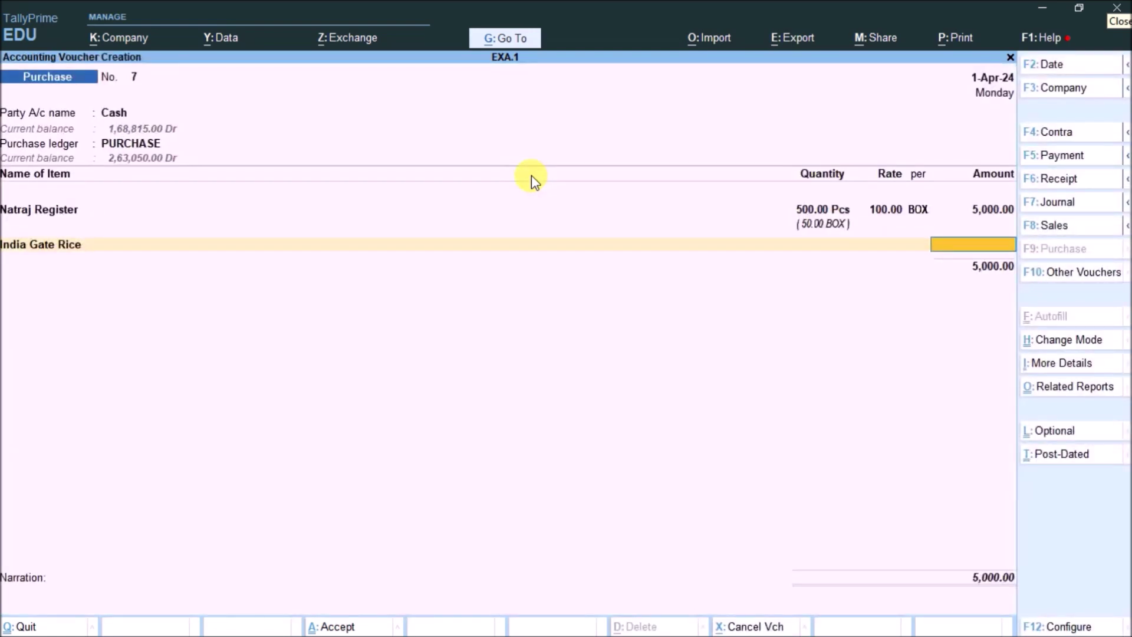